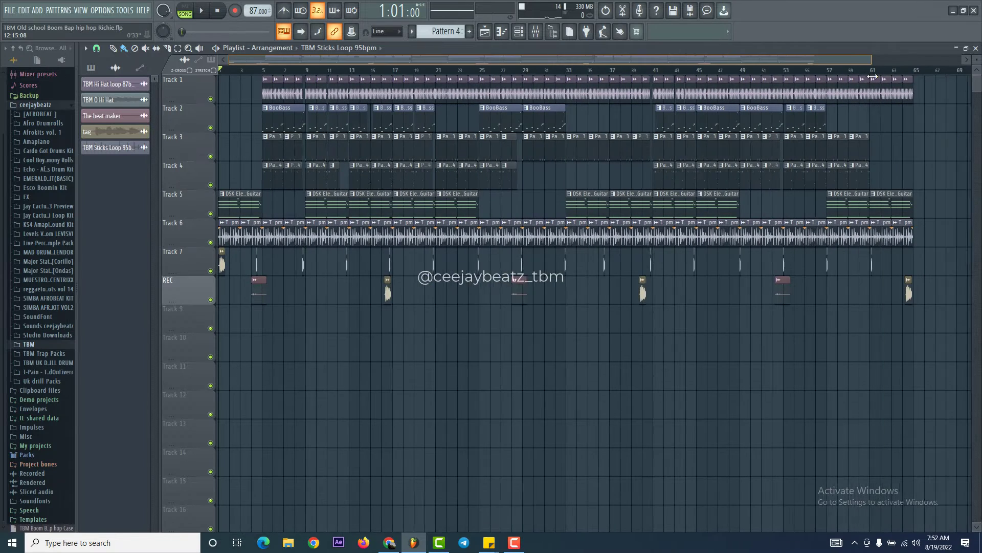
- Collapse and hide the file browser to widen the playlist, and close the TBM Hi Hat loop 87bpm clip settings
double_click(871, 78)
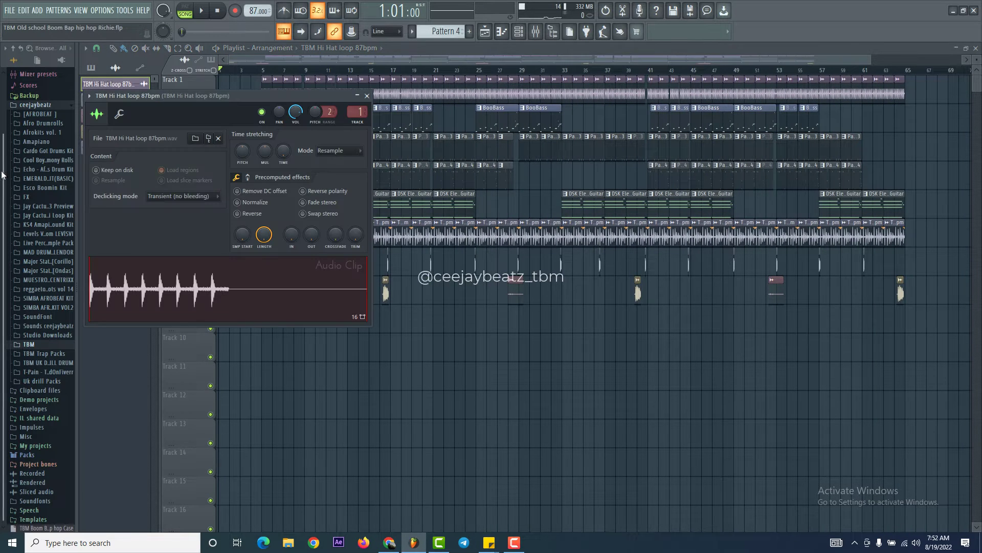
left_click(74, 106)
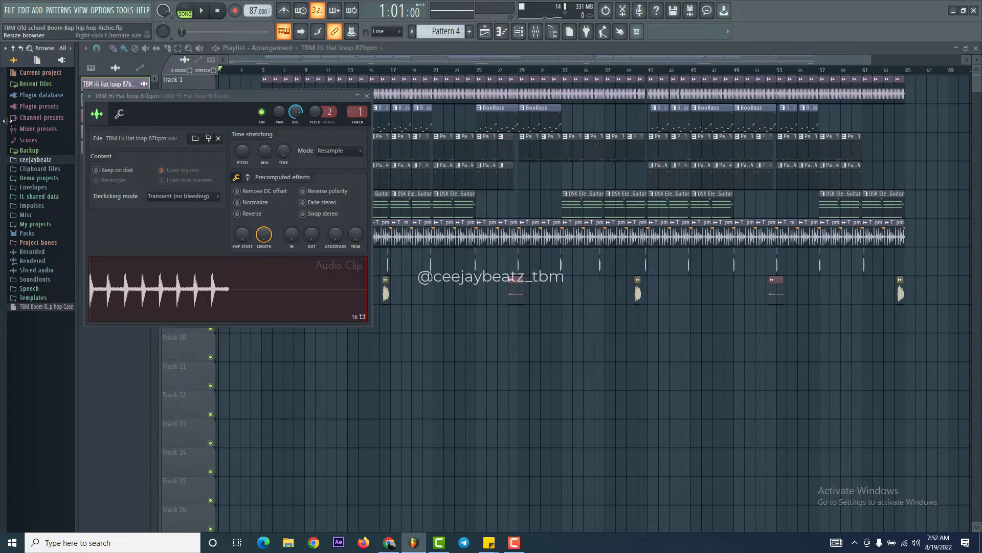
left_click_drag(78, 112, 5, 113)
left_click(292, 96)
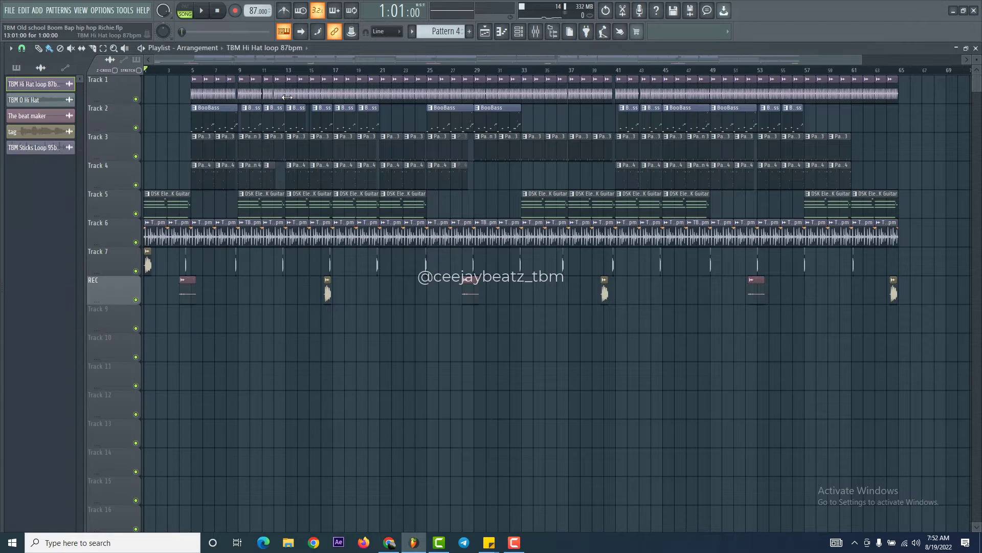
- Examine the opening section of the arrangement across all tracks, from bar 1 to about bar 29
scroll(287, 96, "up", 8)
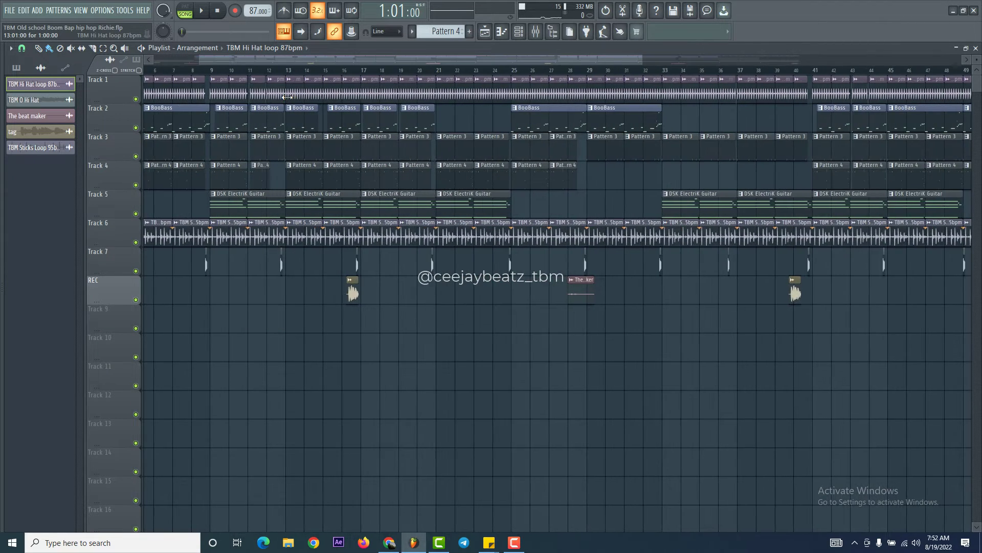
scroll(287, 97, "up", 4)
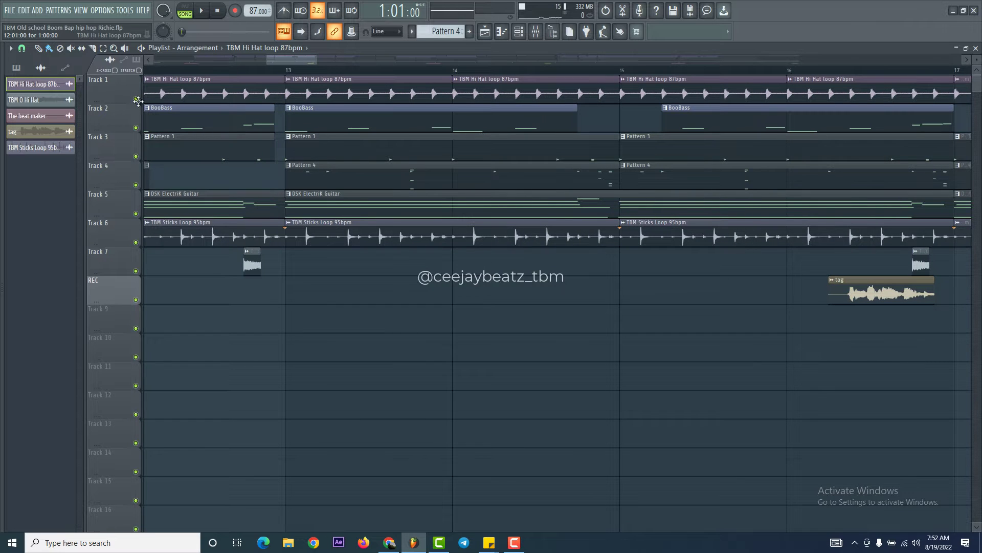
key("F9")
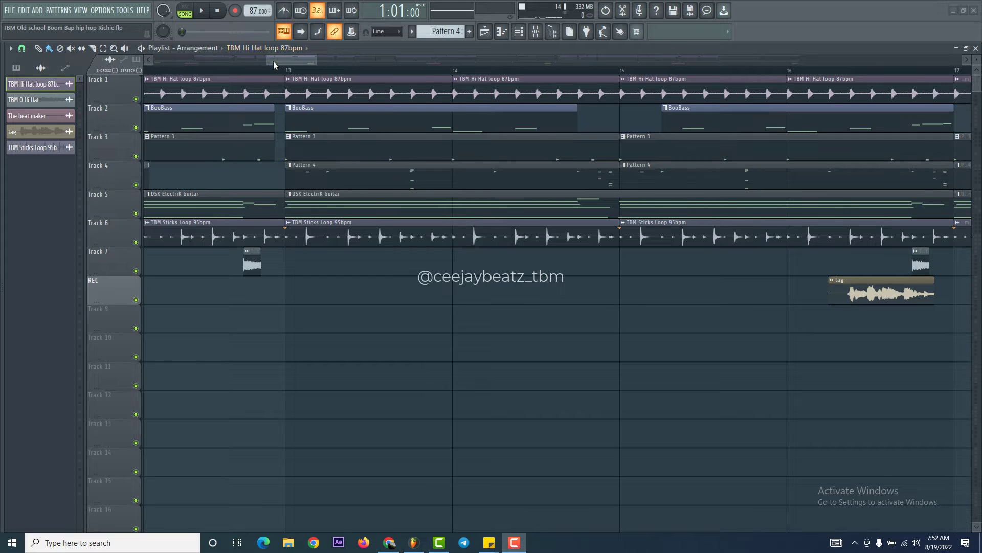
left_click_drag(268, 58, 163, 60)
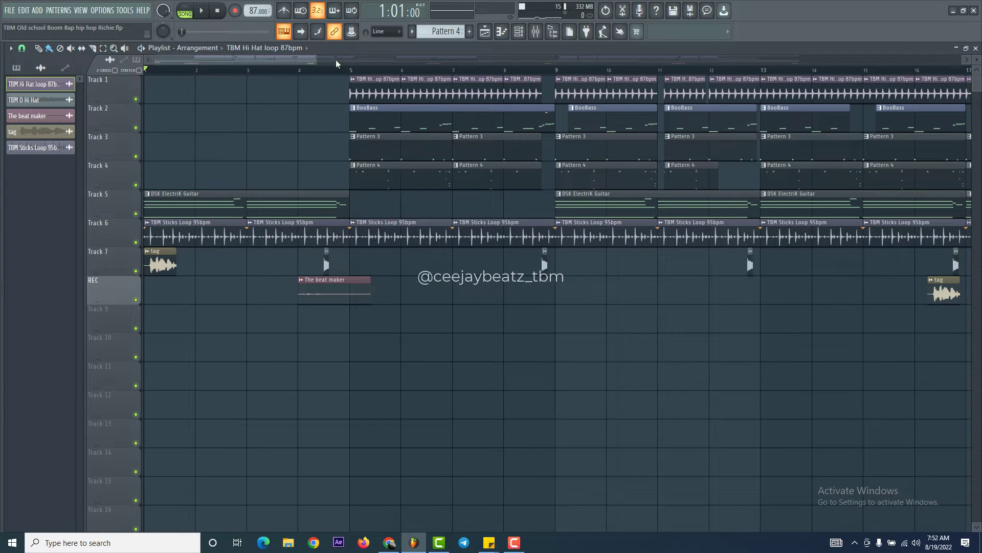
left_click_drag(316, 58, 444, 54)
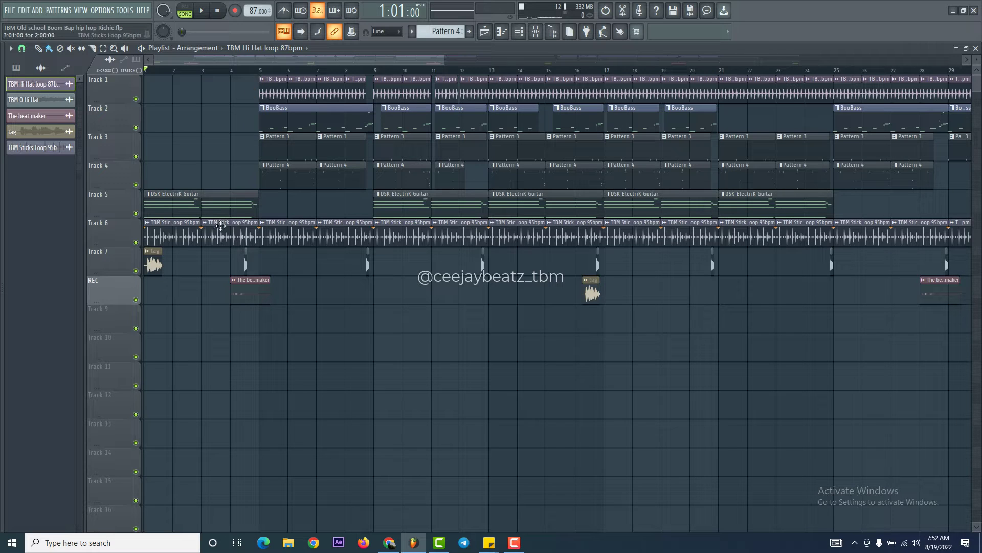
- Show Pattern 4 in the channel rack, narrow the rack window and place it over the middle of the playlist
left_click(518, 34)
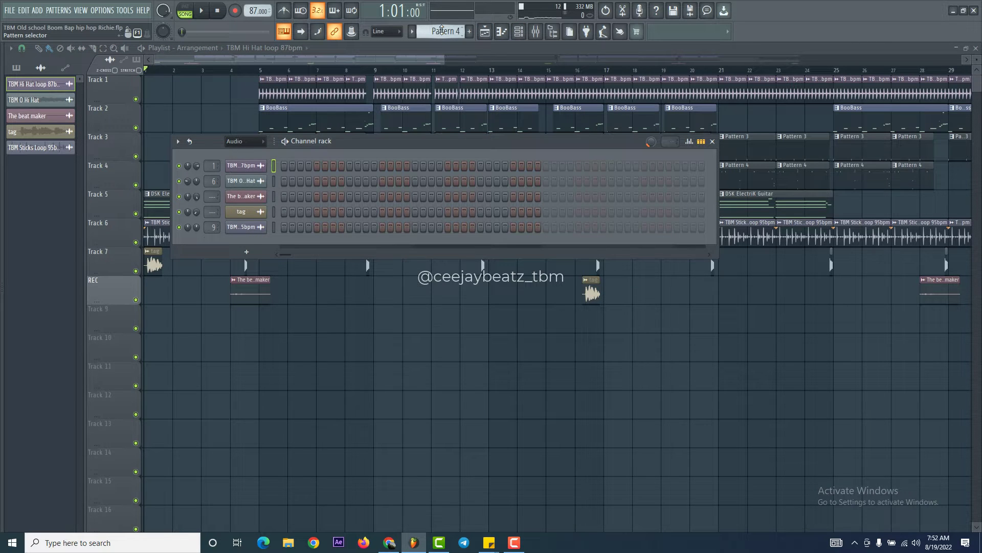
scroll(442, 30, "up", 3)
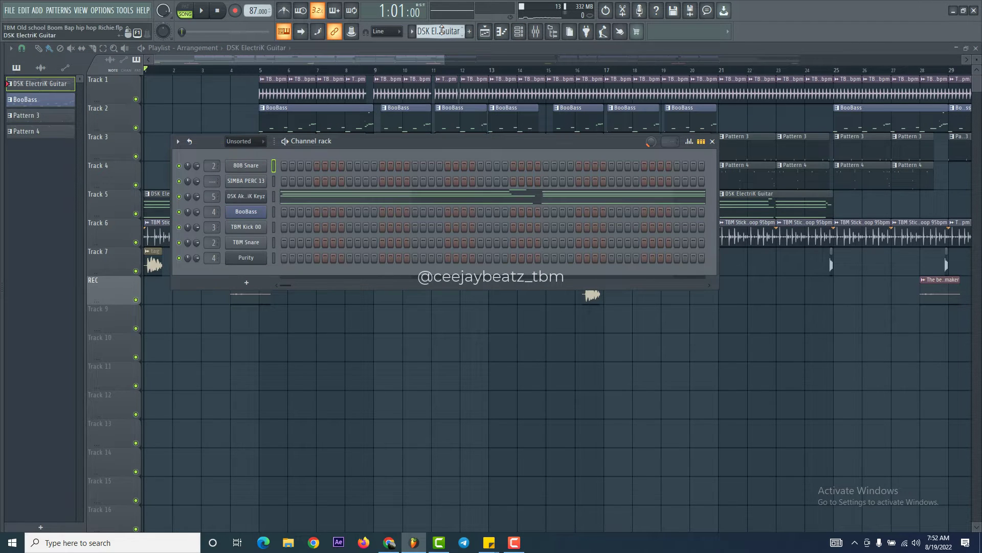
scroll(442, 30, "down", 3)
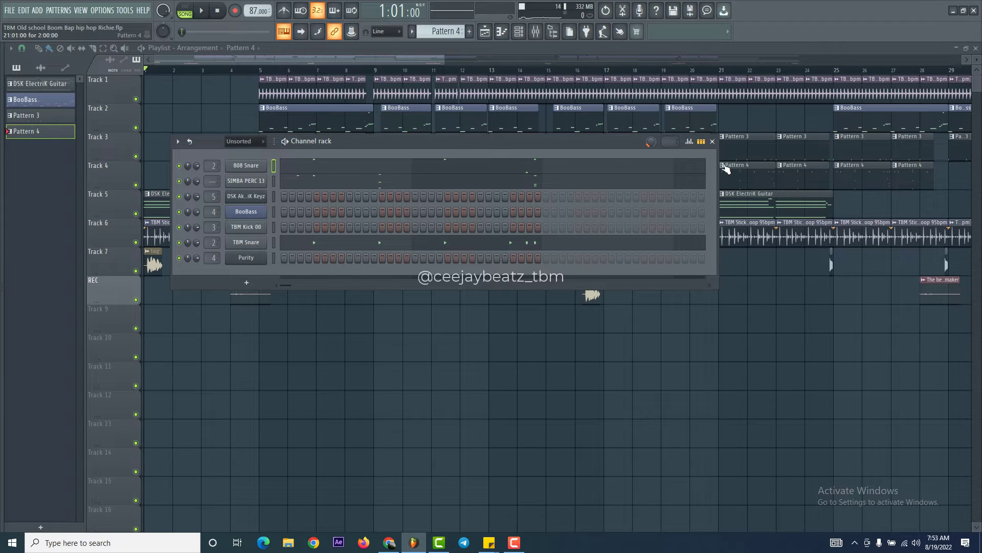
left_click_drag(720, 168, 685, 187)
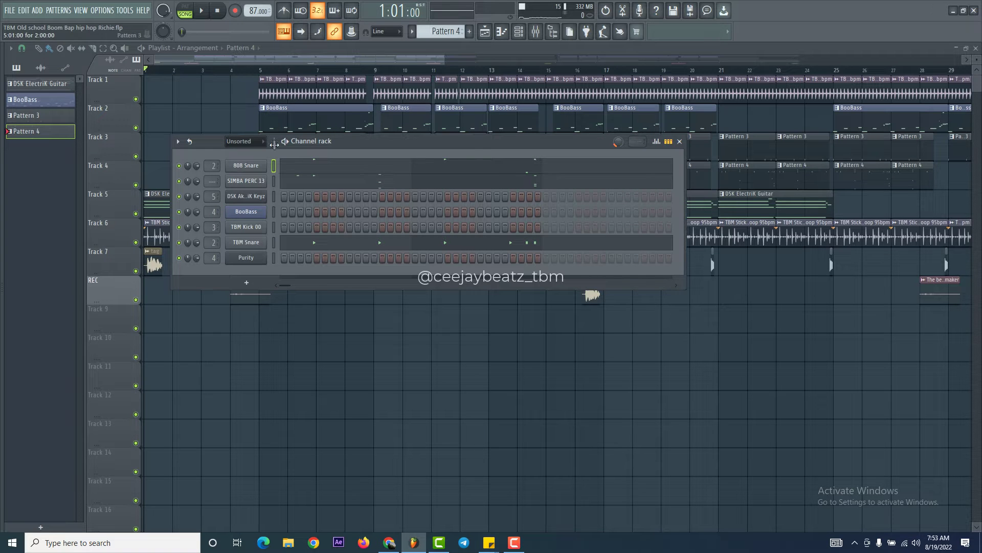
left_click_drag(356, 144, 429, 160)
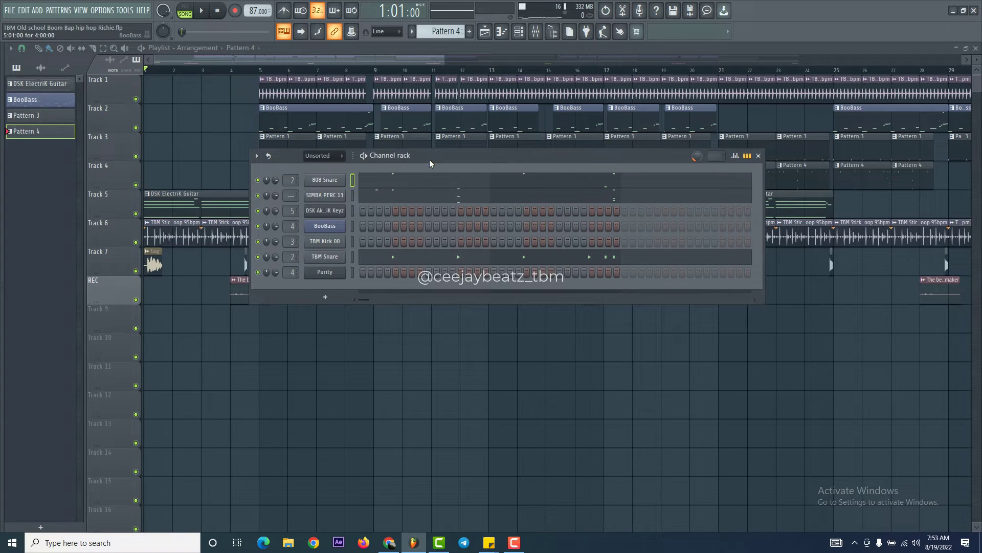
- Switch playback to pattern mode, enable the metronome, and play Pattern 4 through before stopping it
left_click(364, 156)
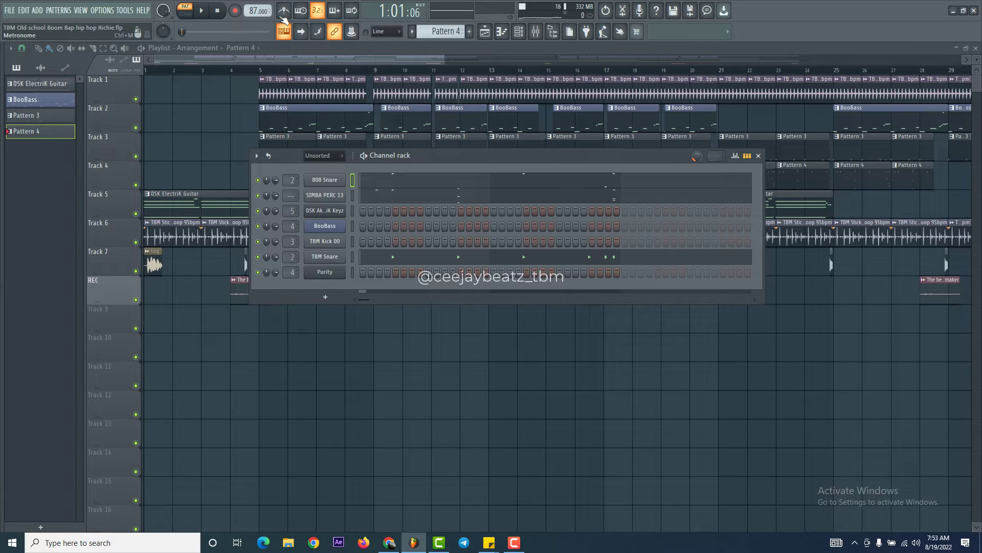
left_click(284, 15)
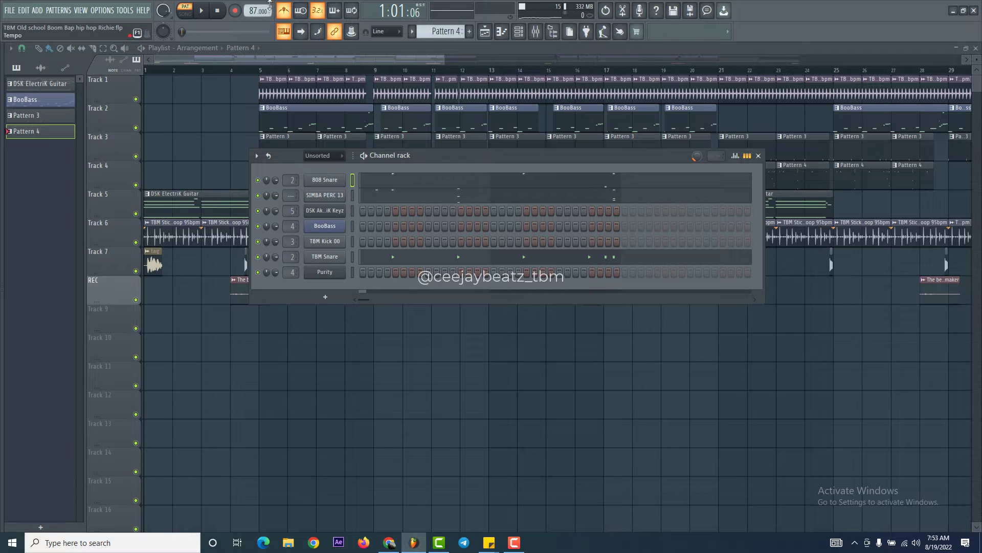
key("space")
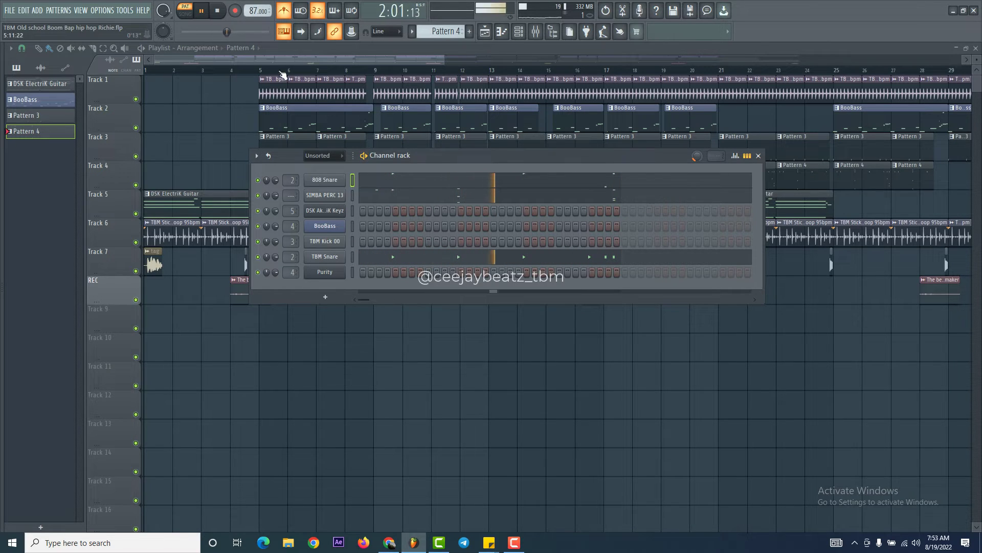
left_click(218, 11)
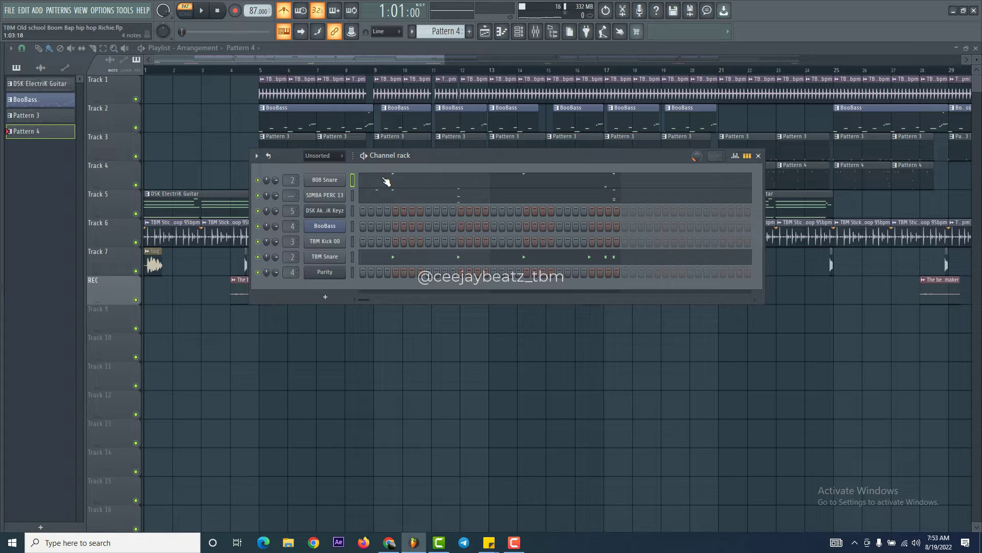
- Audition the TBM Kick 00 channel's sound and listen to Pattern 4 again
left_click(353, 243)
key("z")
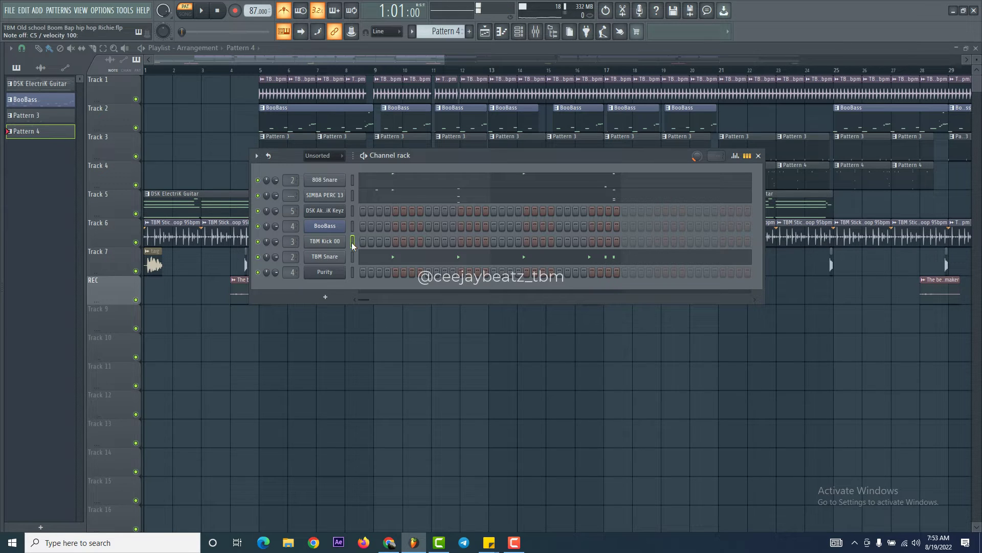
key("space")
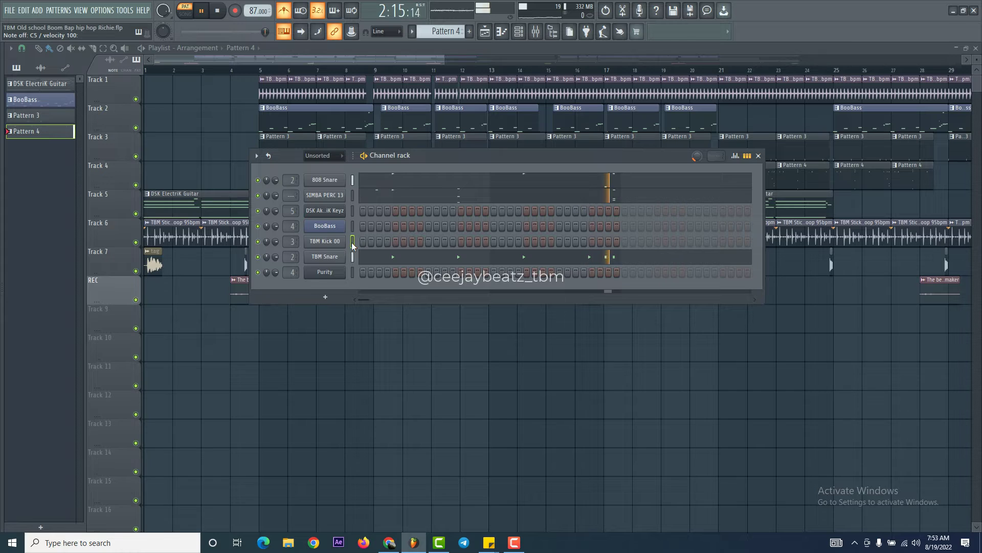
key("space")
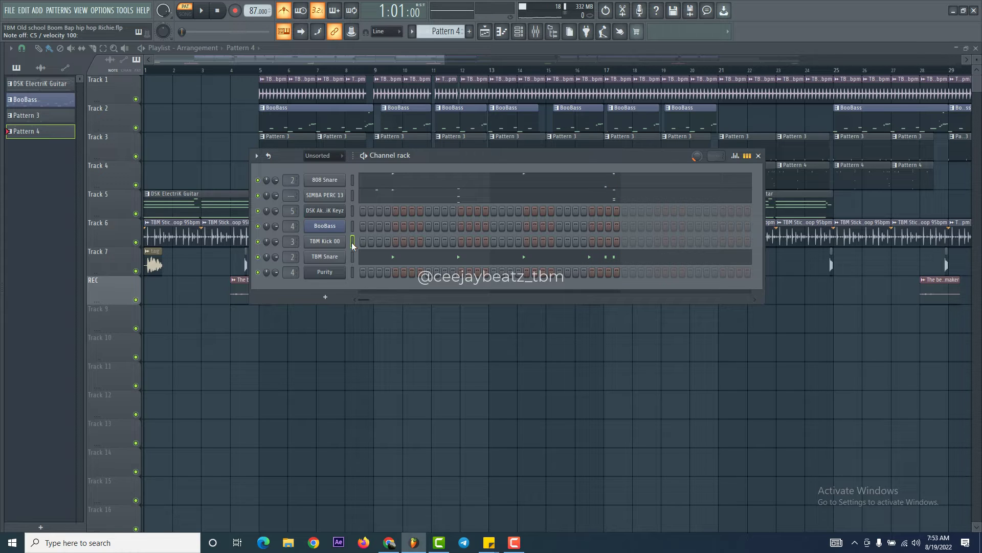
- Audition the 808 Snare, TBM Snare and SIMBA PERC 13 channels one after another
left_click(352, 180)
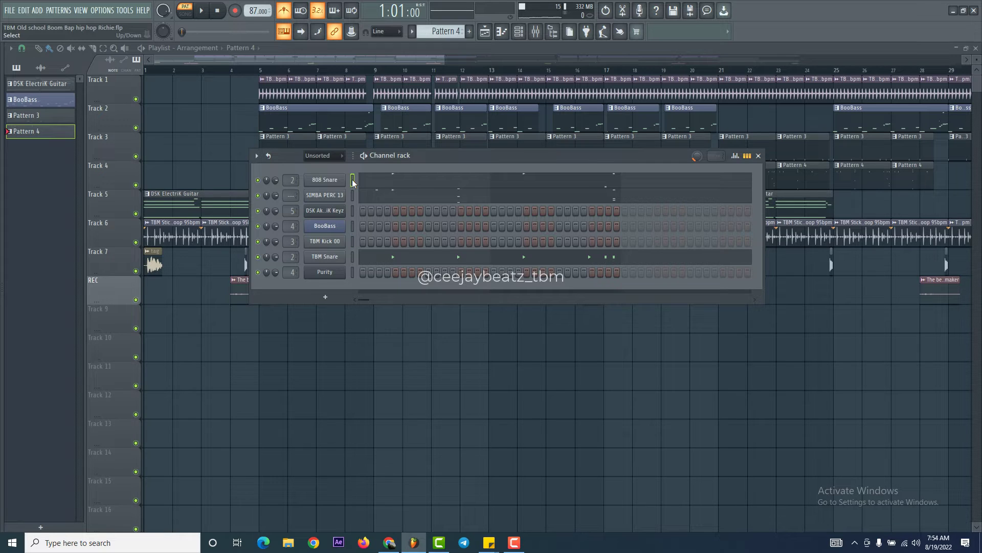
key("q")
left_click(355, 259)
key("q")
left_click(352, 197)
key("q")
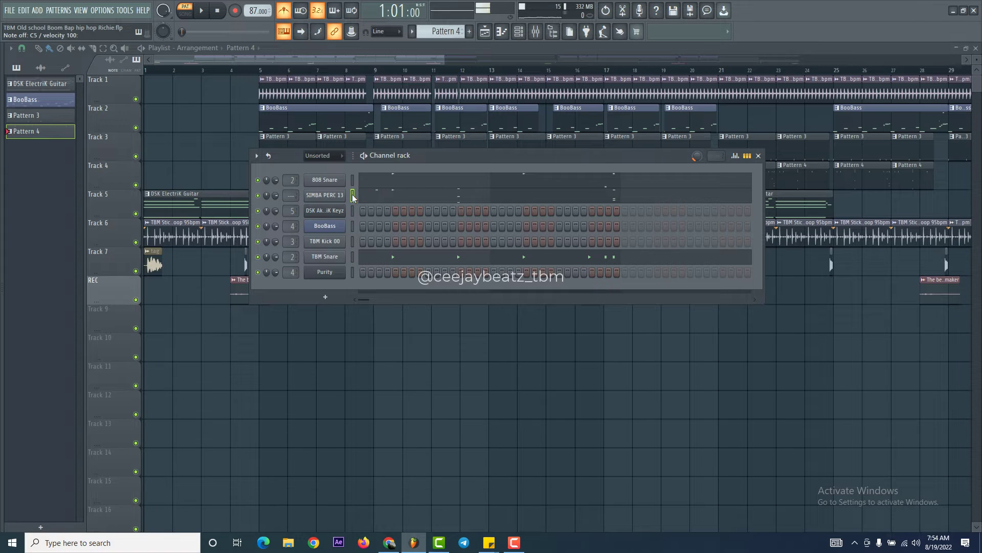
- Inspect SIMBA PERC 13's notes in the piano roll, play briefly from mid-bar 1, and return to the playlist without the channel rack
left_click(403, 198)
scroll(210, 202, "down", 1)
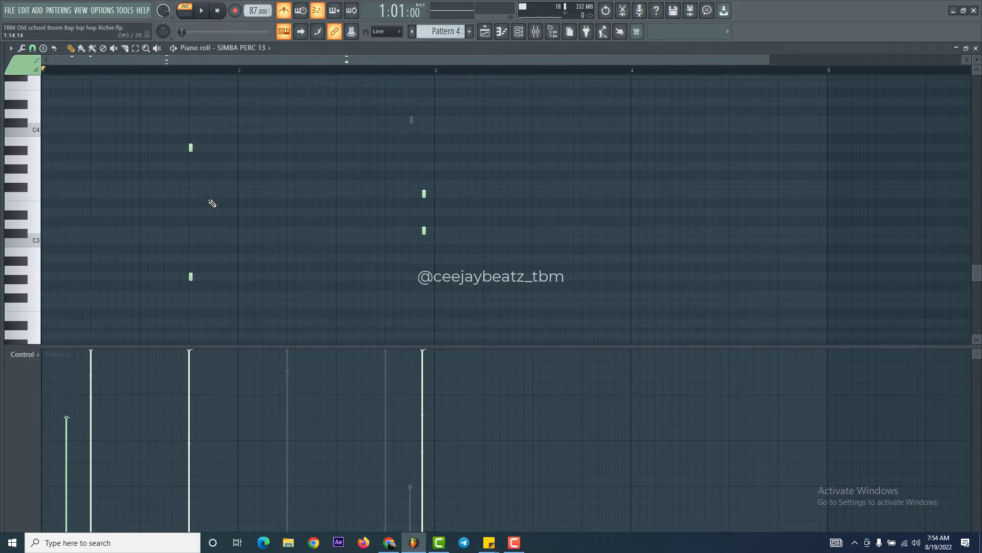
scroll(202, 224, "up", 1)
left_click(138, 71)
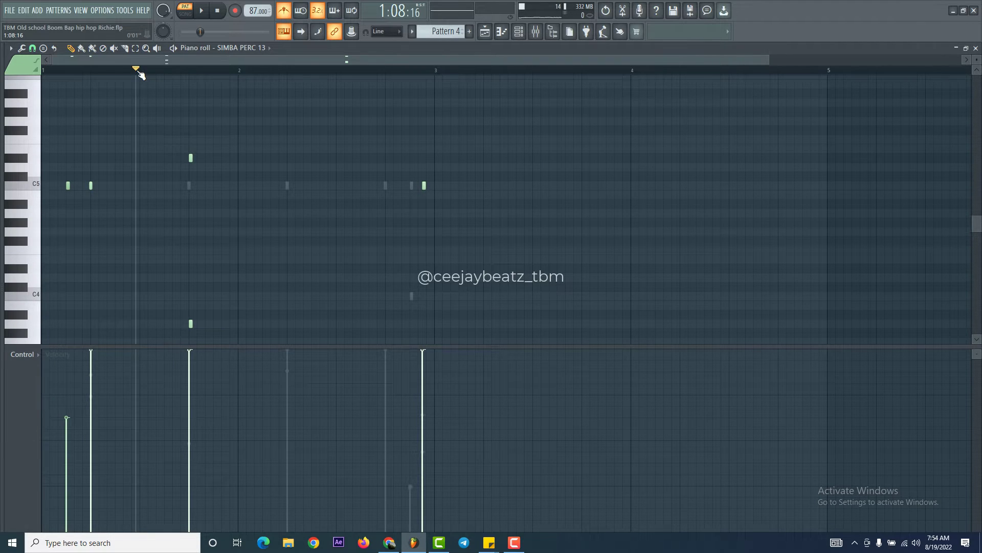
key("space")
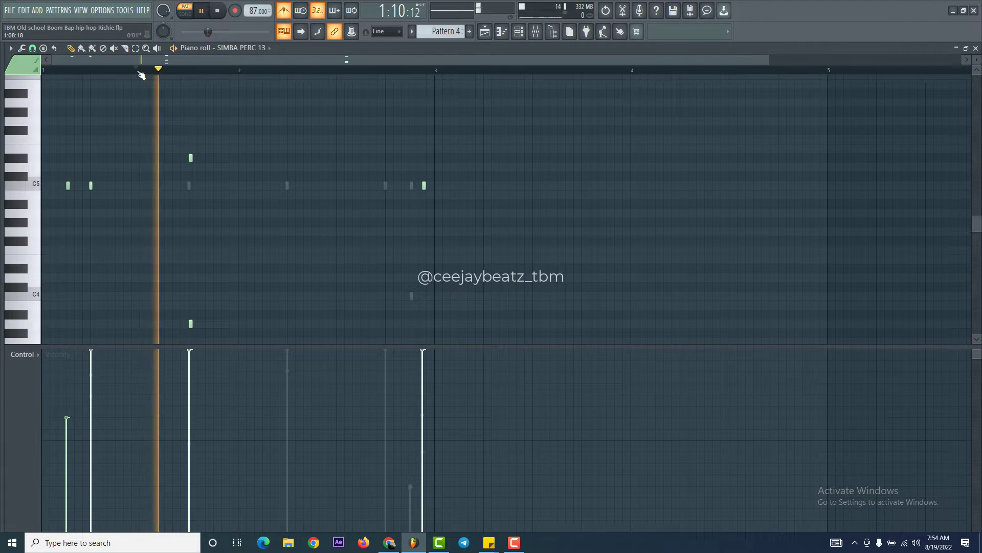
key("space")
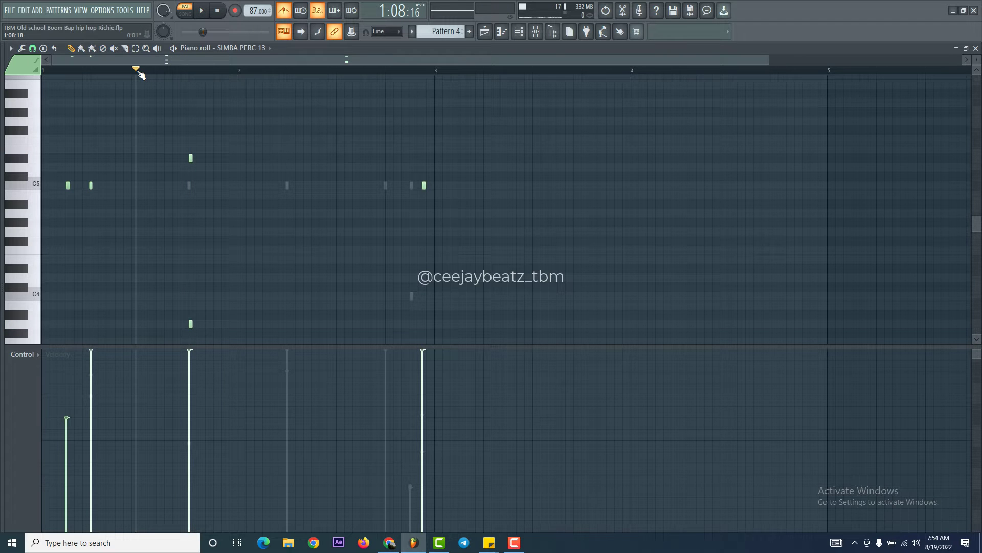
key("F7")
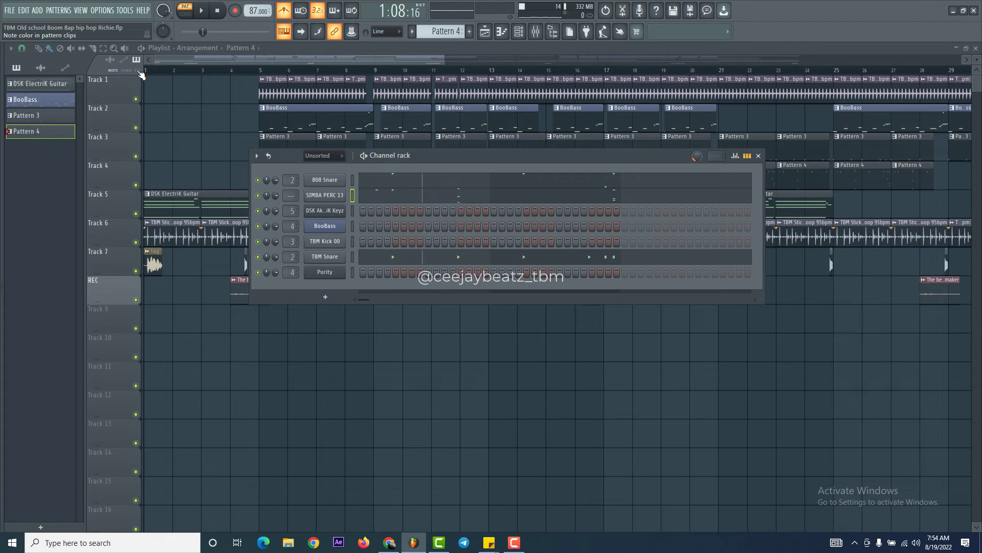
key("F6")
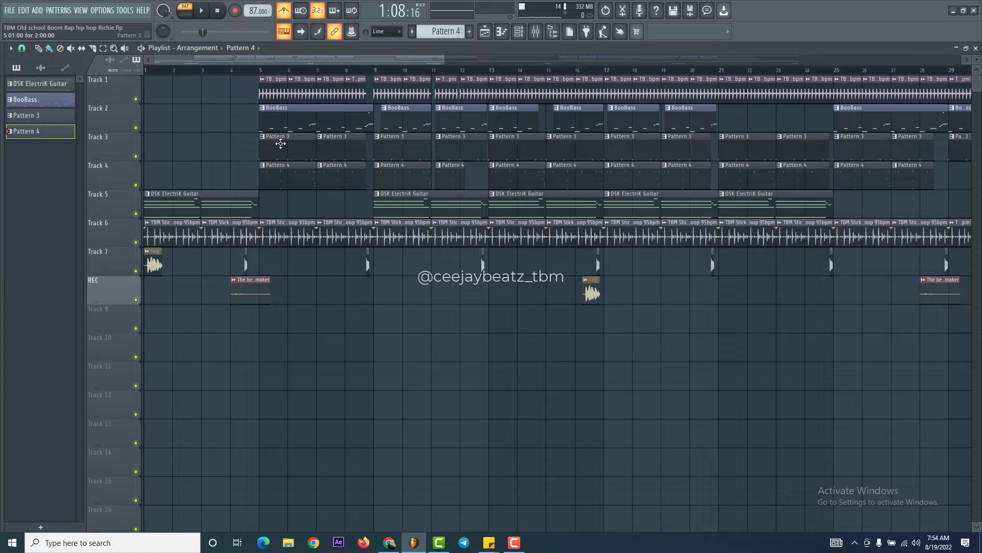
- Select bars 5 to 7 in the playlist and leave only Track 3 and Track 4 unmuted
left_click_drag(261, 70, 318, 69)
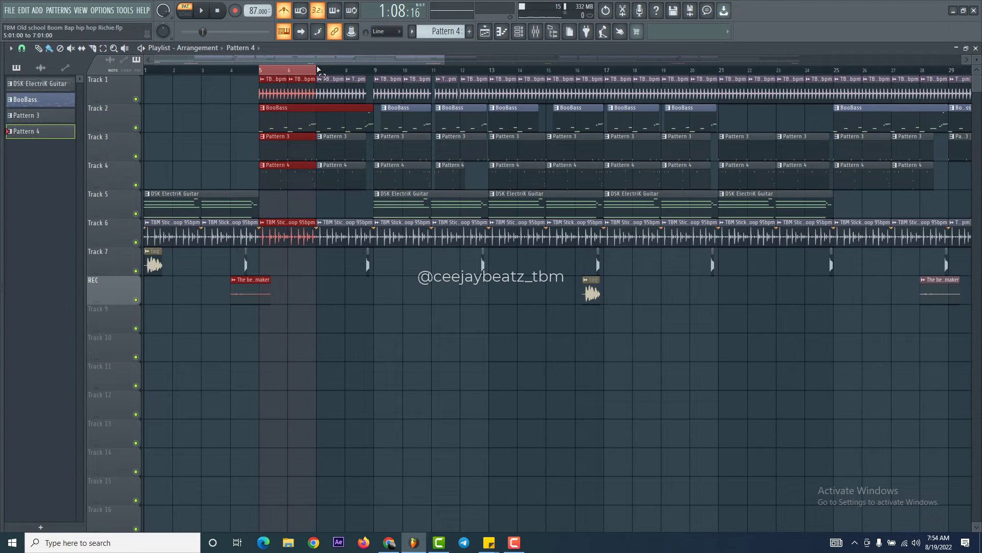
right_click(137, 157)
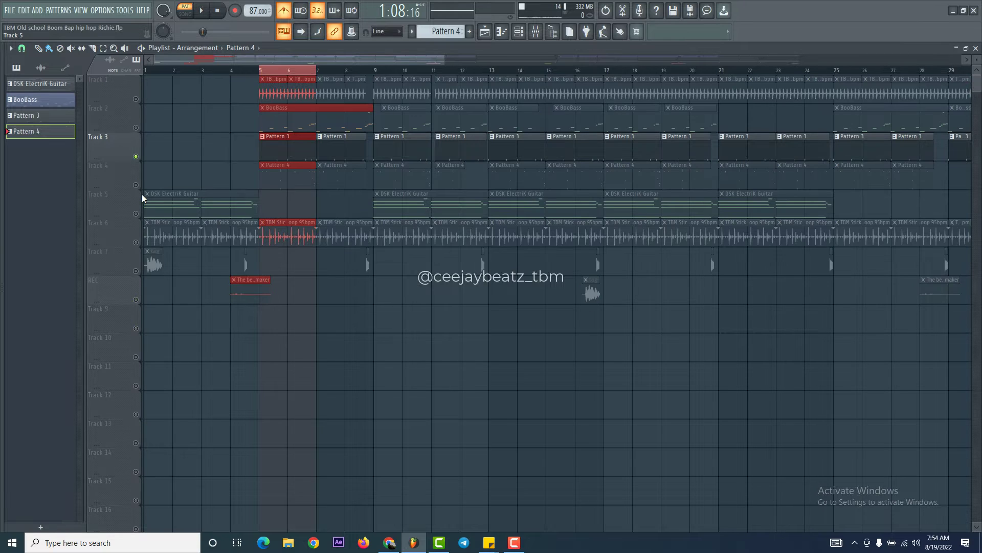
key("F7")
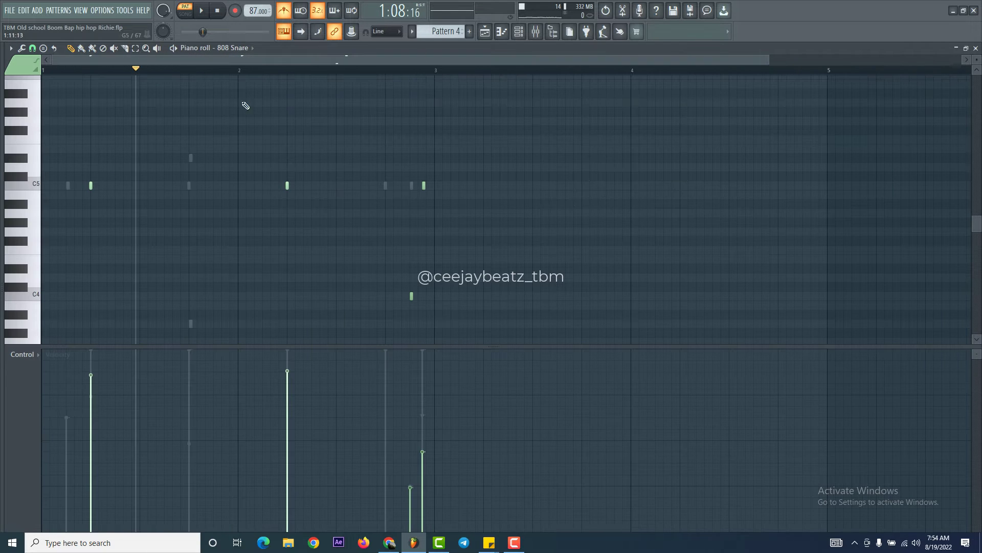
left_click(976, 49)
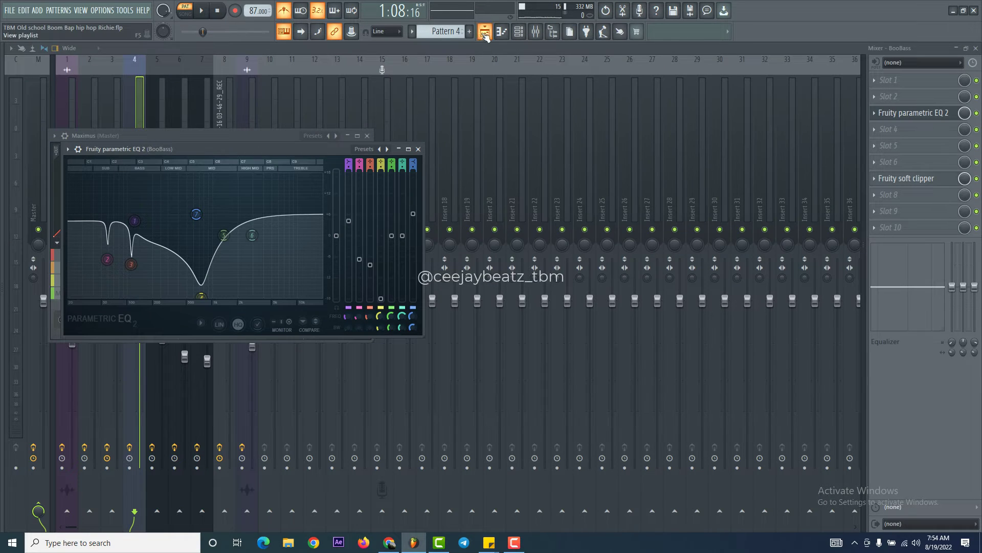
key("F5")
left_click(136, 185)
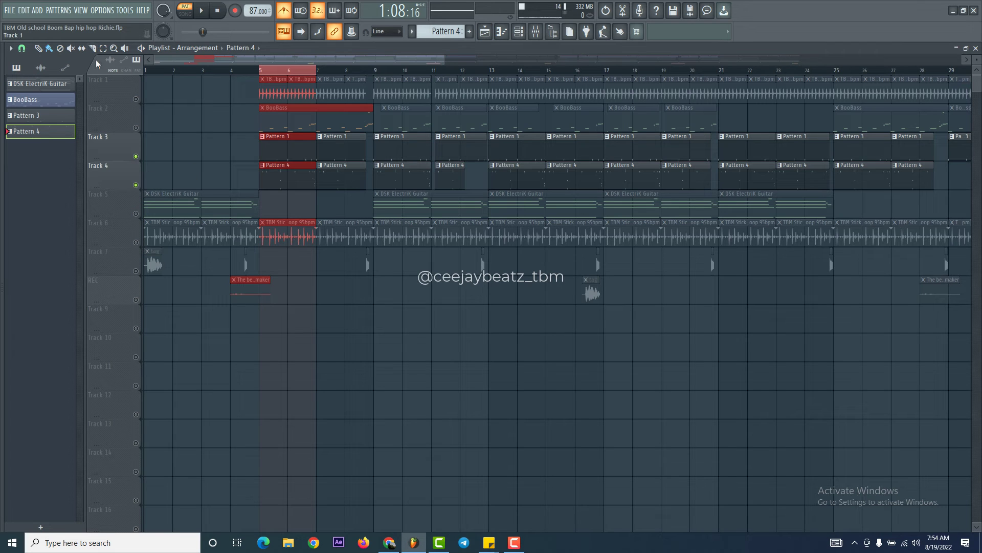
- Play the selected bars in song mode and make Pattern 3 the active pattern from its Track 3 clip
left_click(203, 14)
left_click(186, 14)
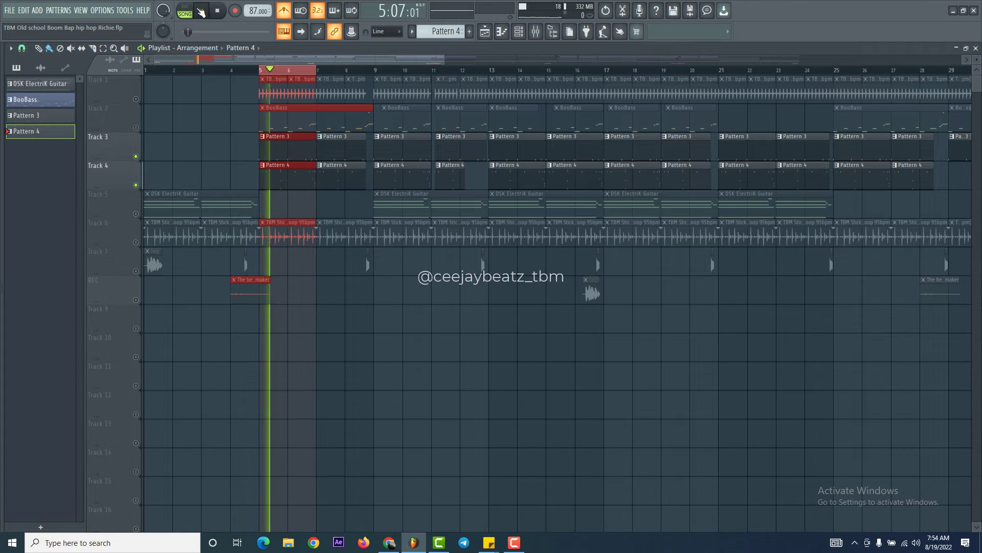
left_click(304, 147)
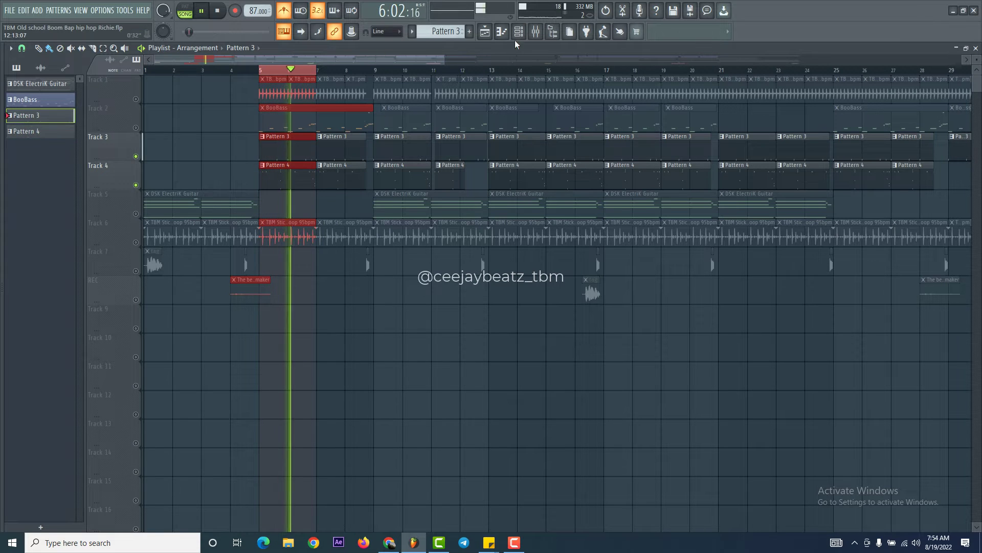
- Stop playback and examine the last TBM Kick 00 note of Pattern 3 and the snap options in the piano roll
left_click(521, 35)
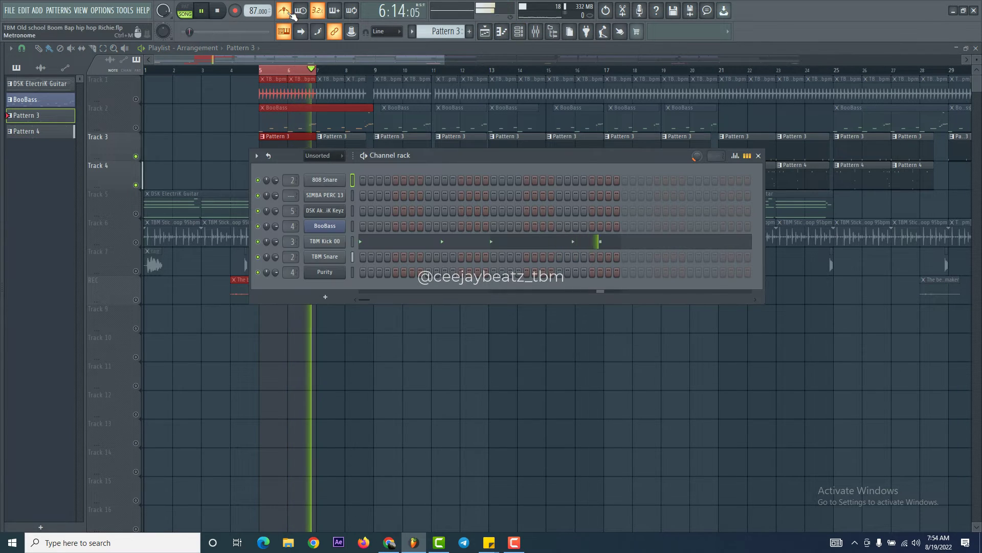
left_click(227, 11)
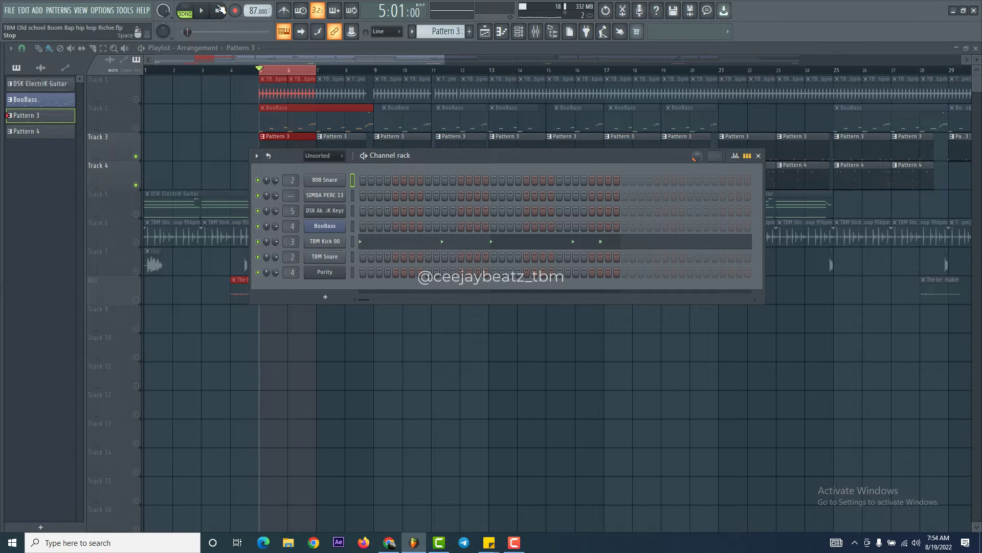
left_click(393, 243)
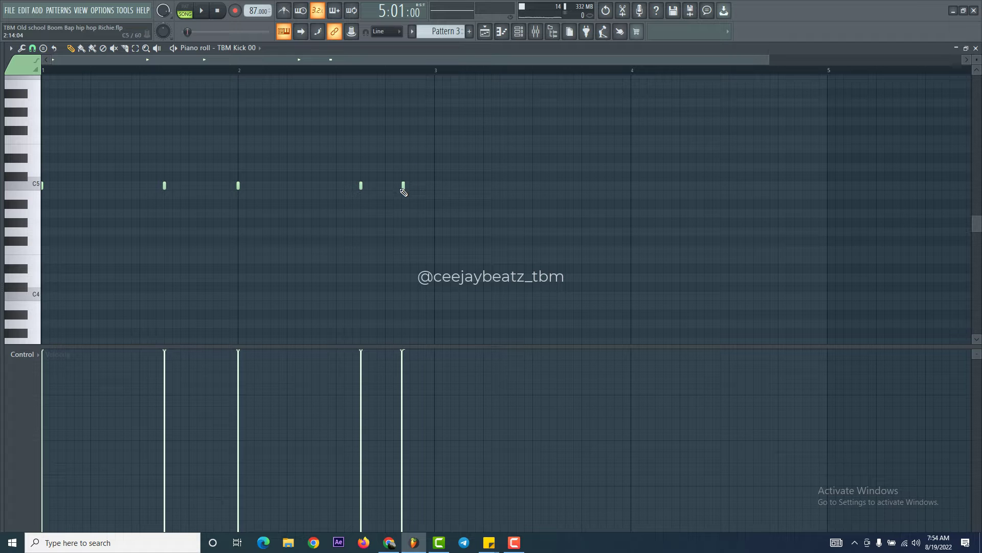
scroll(405, 190, "up", 10, "ctrl")
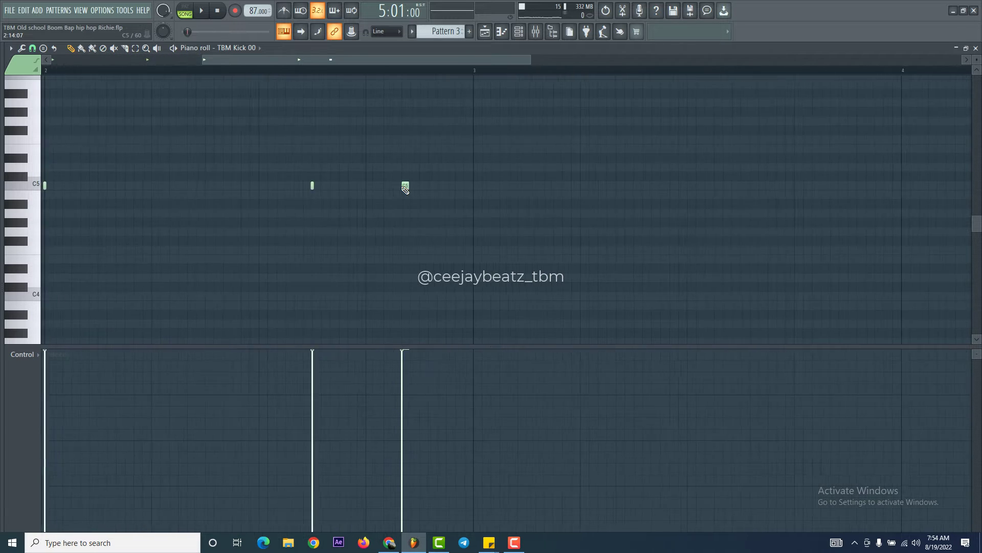
scroll(405, 190, "up", 3, "ctrl")
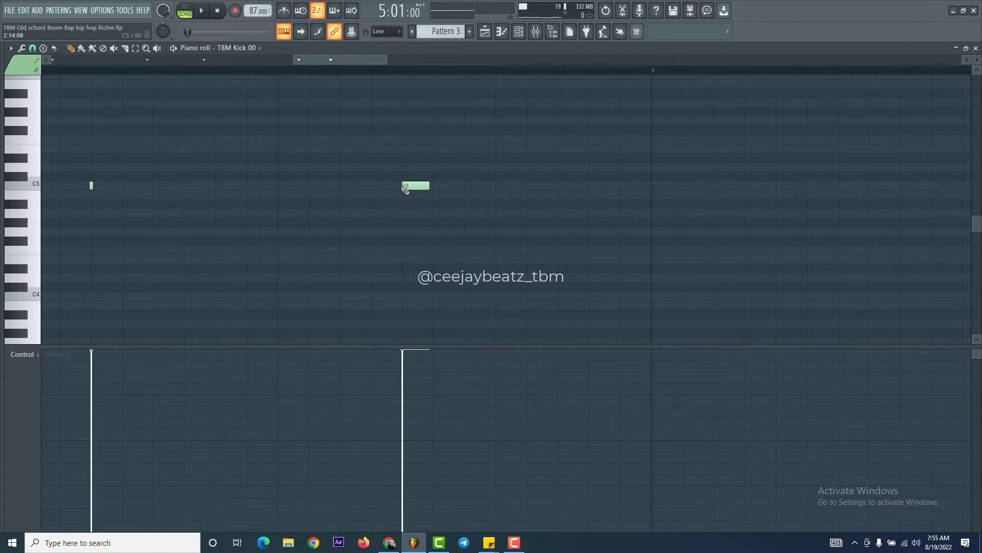
left_click(32, 48)
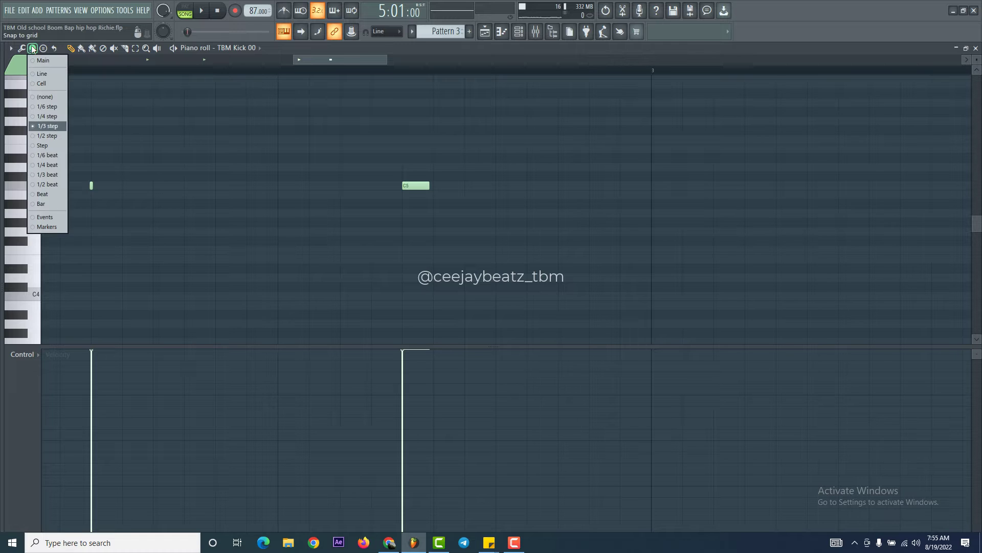
- Try a C#5 note directly above the last kick note in bar 2 and delete it again
left_click(409, 187)
double_click(410, 177)
left_click(382, 188)
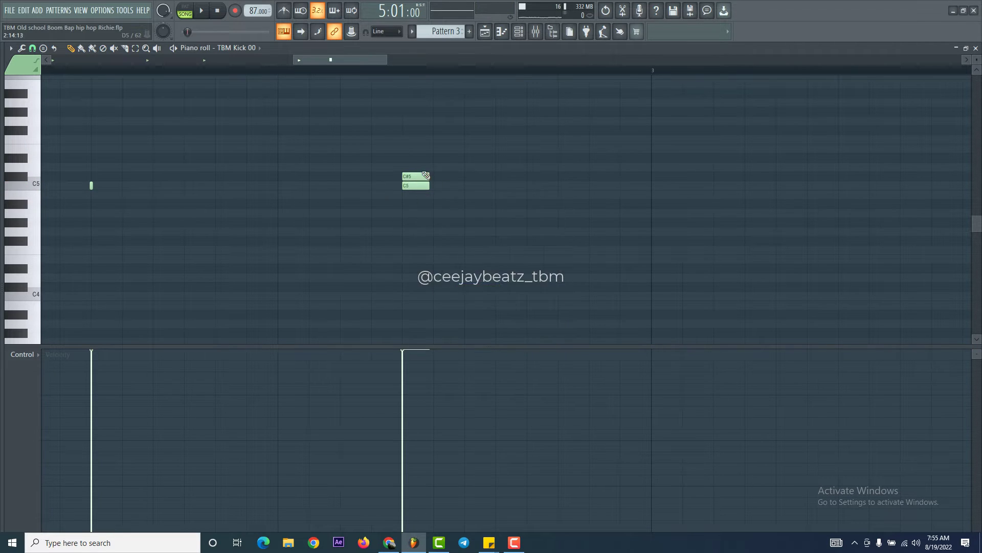
right_click(417, 177)
mouse_move(422, 187)
left_mouse_down()
mouse_move(392, 190)
mouse_move(423, 188)
left_mouse_up()
- Show the complete two-bar kick pattern in the piano roll and return to the playlist without the channel rack
left_click_drag(294, 62, 51, 61)
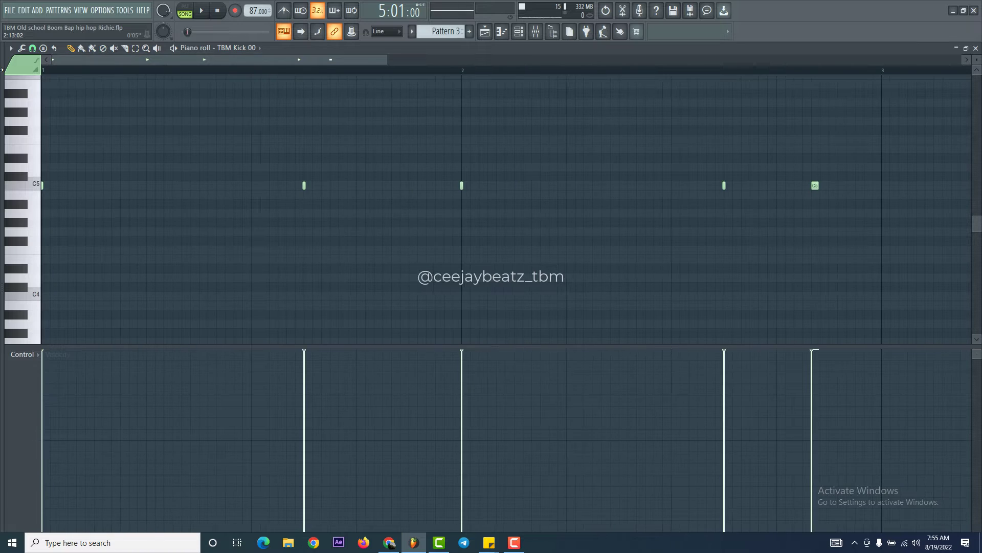
left_click(975, 48)
key("F6")
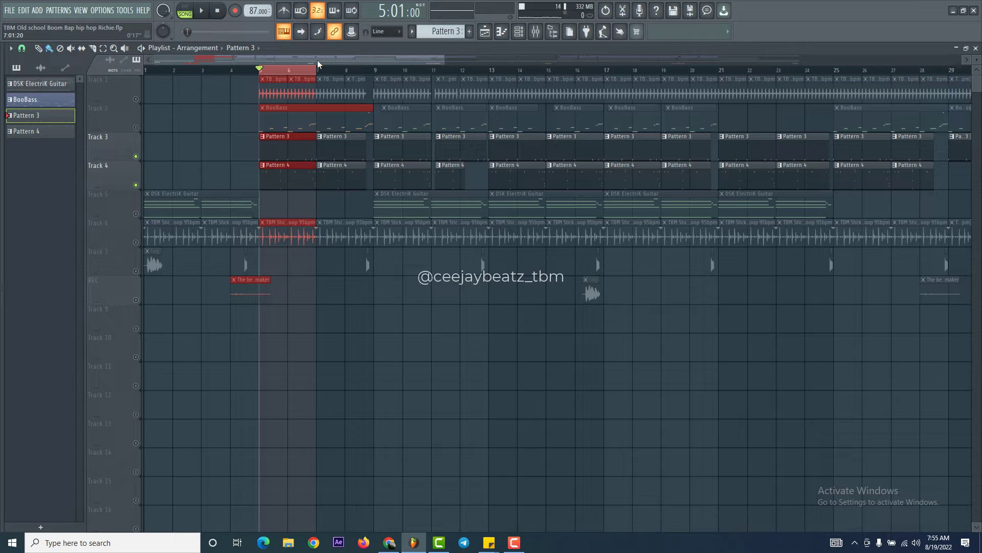
- Make BooBass the active pattern from its Track 2 clip and audition its channels in the channel rack
left_click(292, 114)
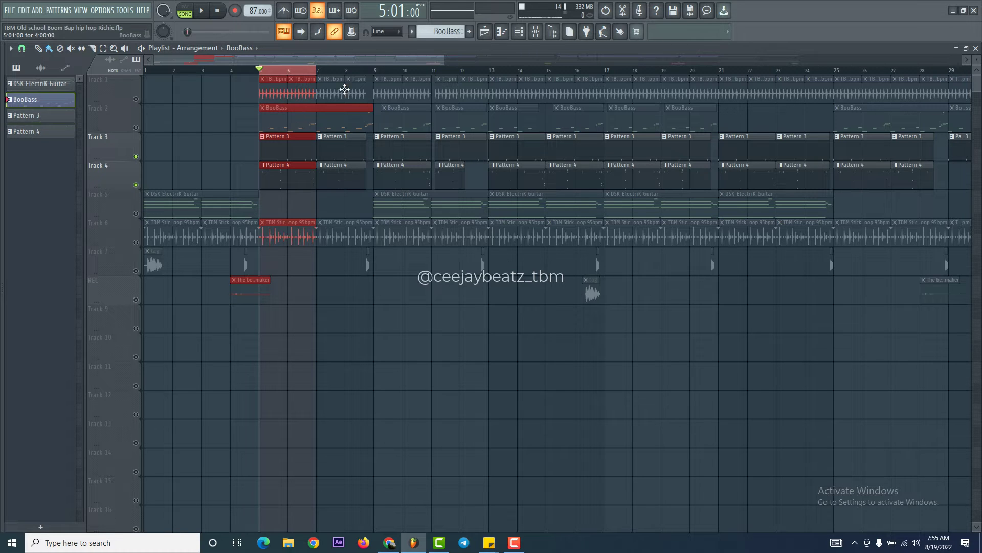
left_click(501, 32)
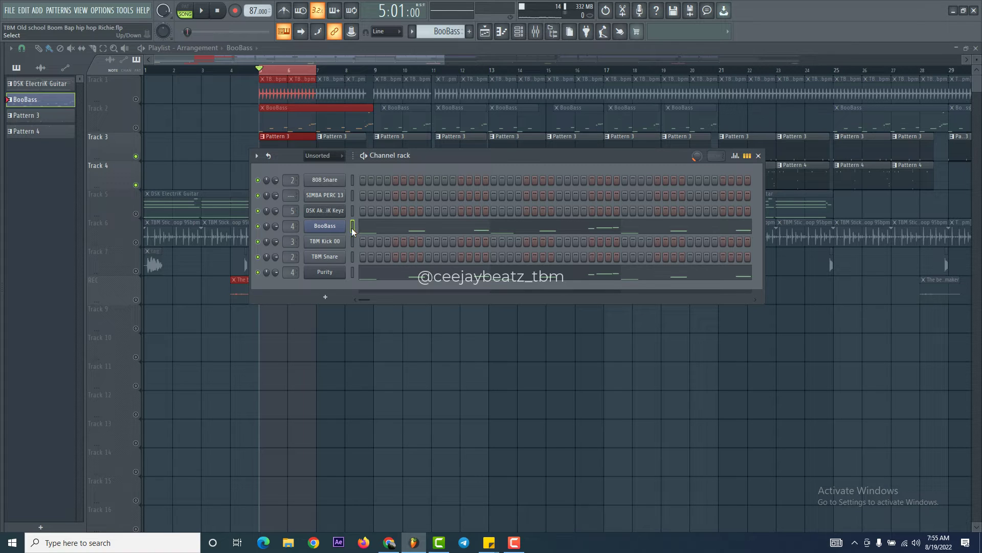
key("q")
key("ctrl+a")
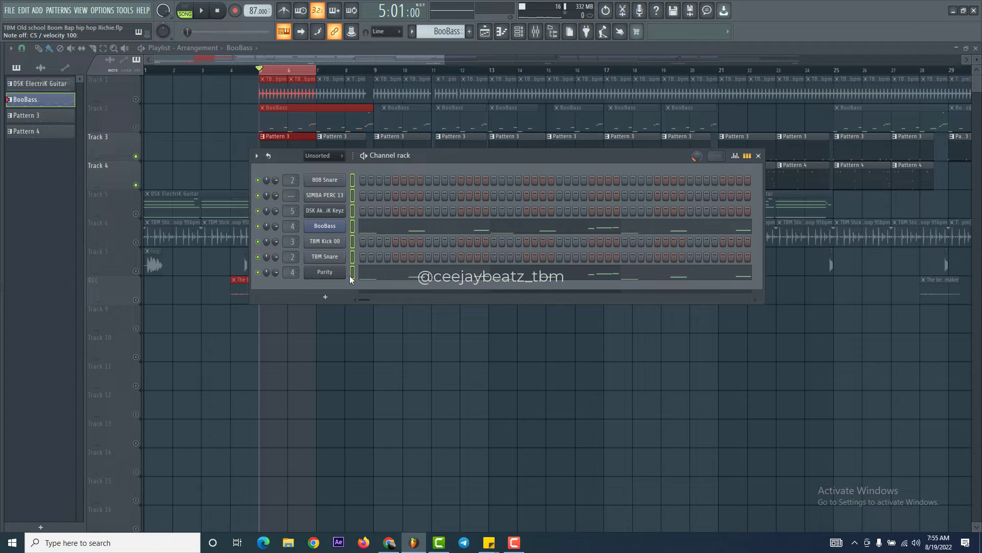
left_click(350, 276)
key("q")
key("v")
- Inspect all four bars of the BooBass channel's notes in the piano roll
left_click(390, 230)
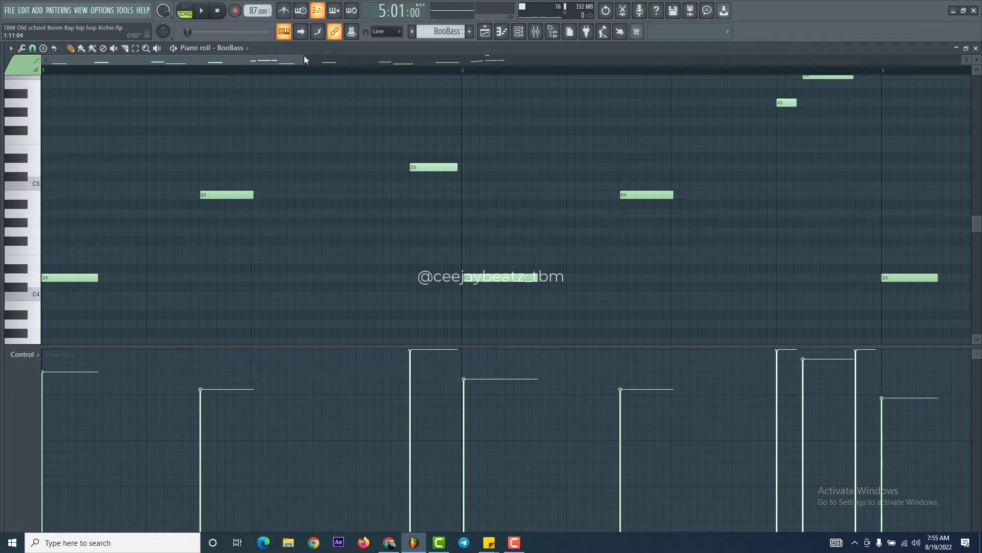
left_click_drag(304, 59, 959, 60)
scroll(498, 173, "up", 2)
scroll(497, 173, "up", 1)
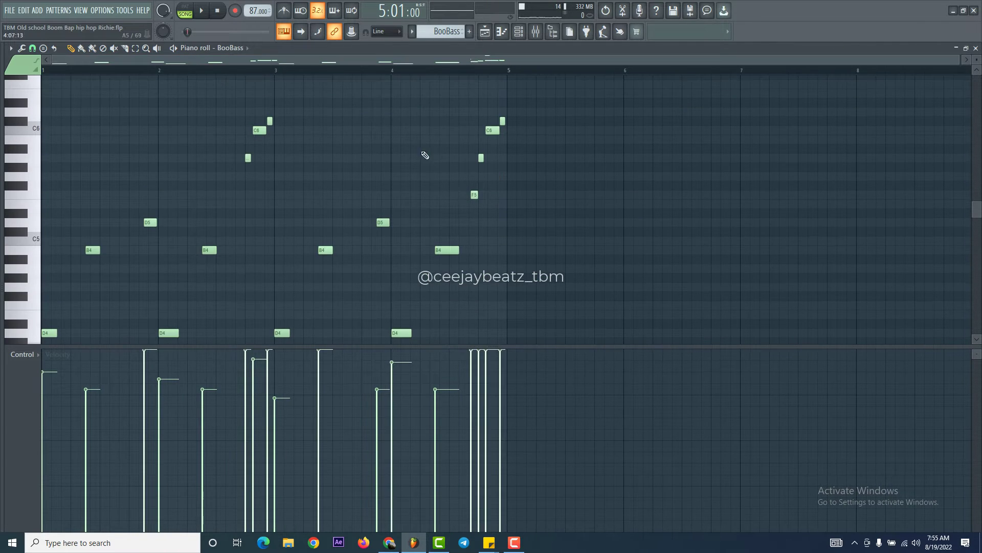
- Play the BooBass pattern in pattern mode with the metronome on and stop playback
left_click(192, 10)
key("space")
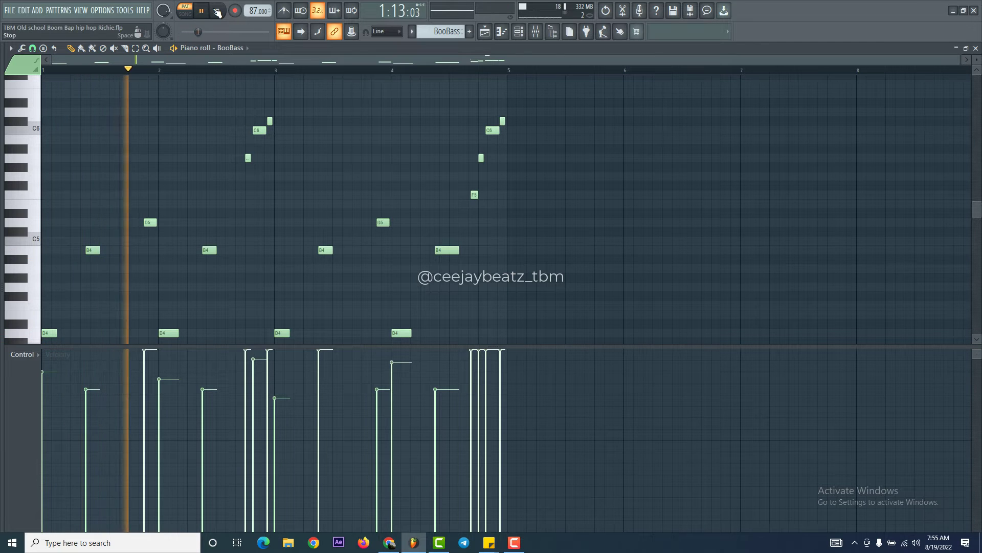
key("space")
key("ctrl+m")
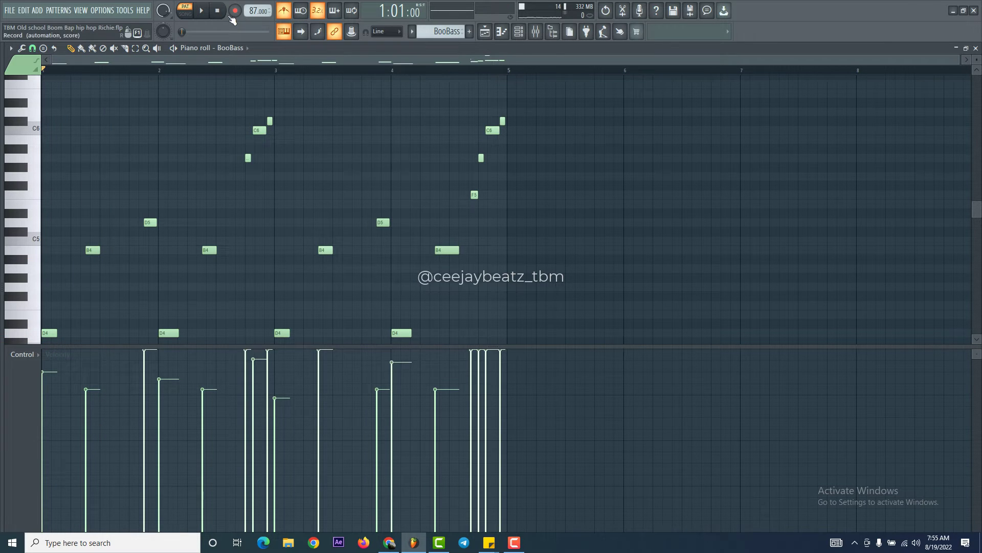
left_click(202, 11)
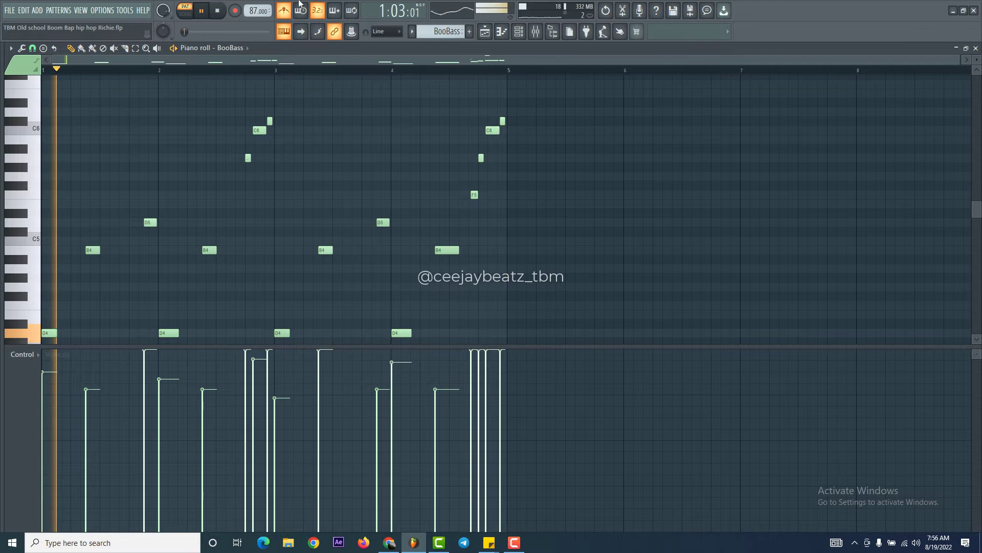
left_click(218, 12)
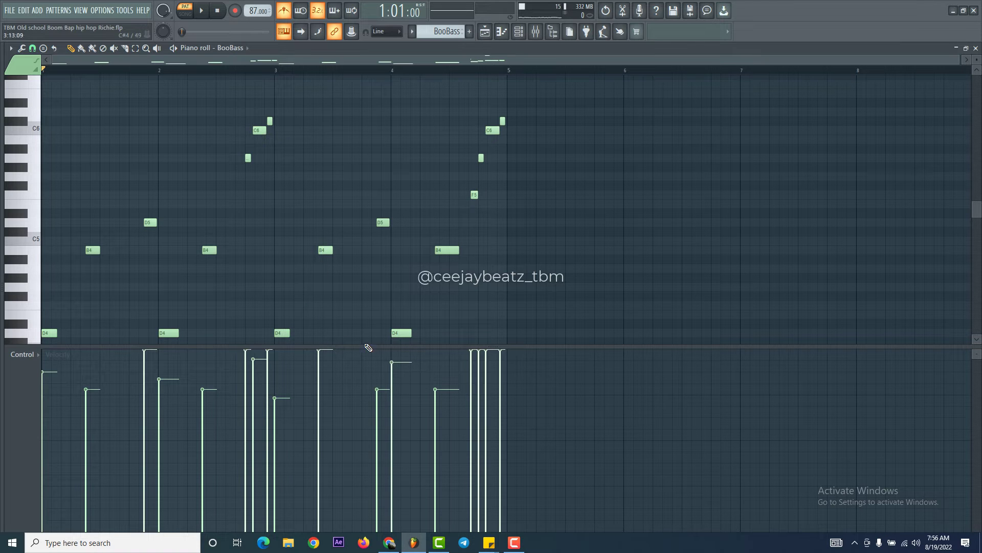
- Enlarge the piano roll's note area to examine BooBass's notes and compare them with Purity's notes
left_click_drag(367, 347, 366, 467)
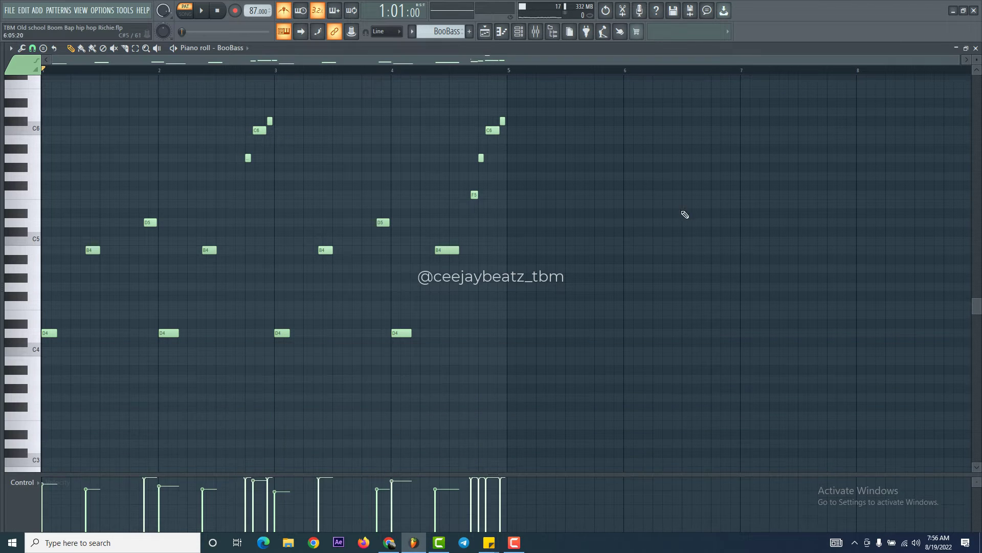
left_click(976, 48)
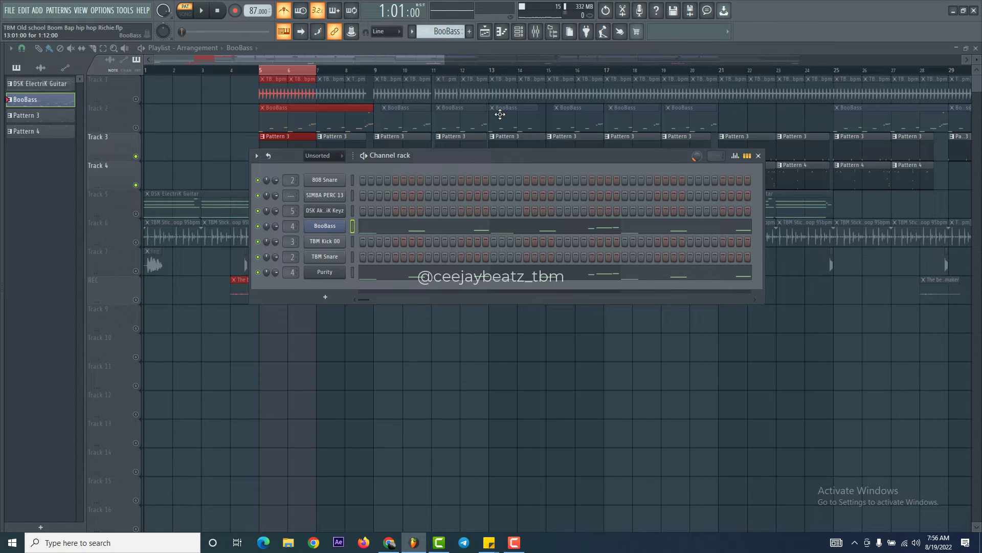
left_click(392, 278)
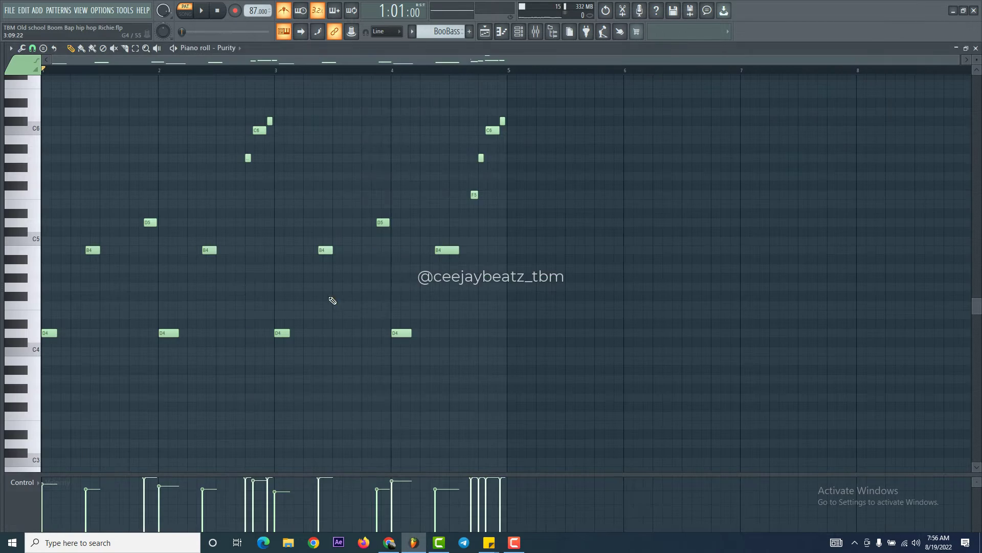
- Enlarge Purity's velocity lane and vary the note velocities through early bar 3, with bar 1's last note at about 67%
left_click_drag(184, 474, 183, 269)
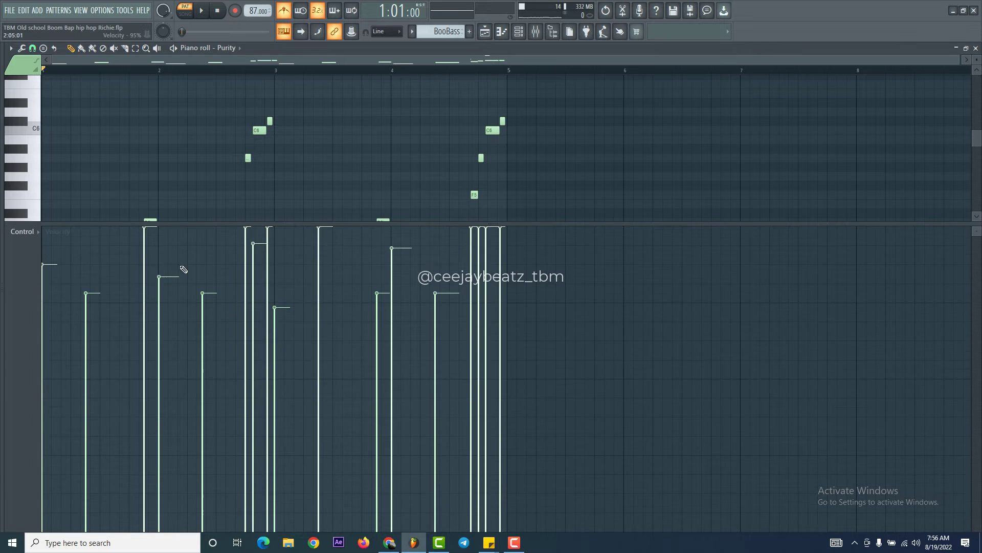
left_click(145, 331)
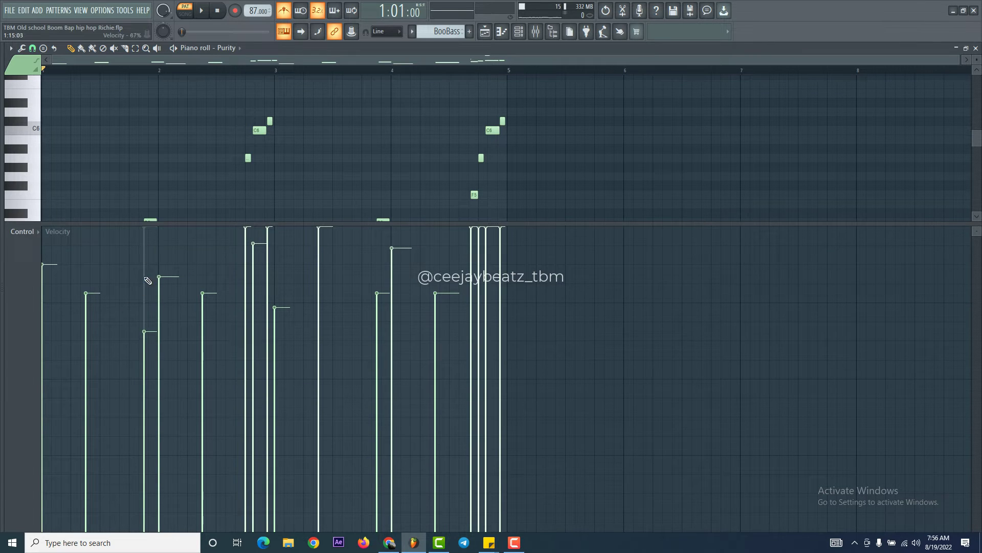
left_click(51, 238)
left_click(209, 226)
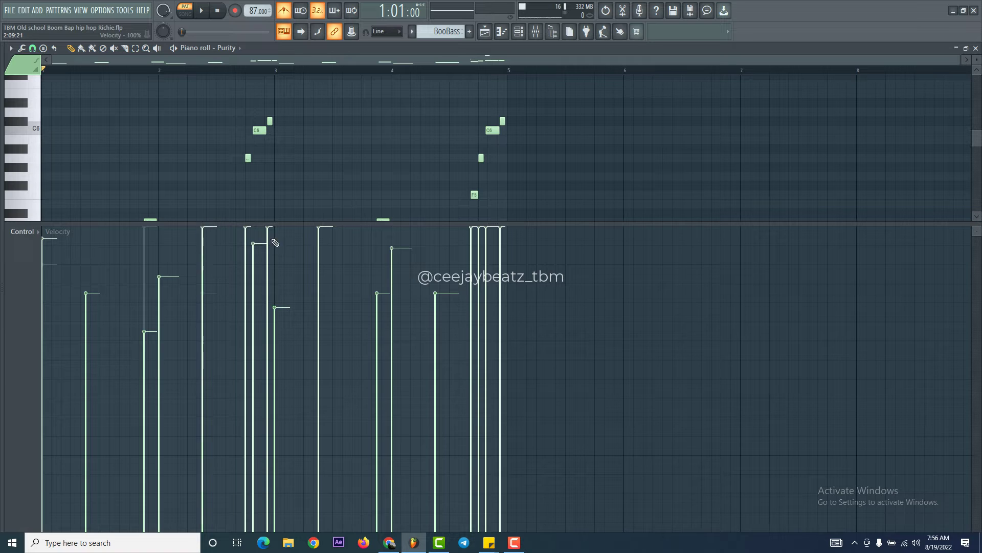
left_click(256, 281)
left_click(285, 245)
left_click(317, 266)
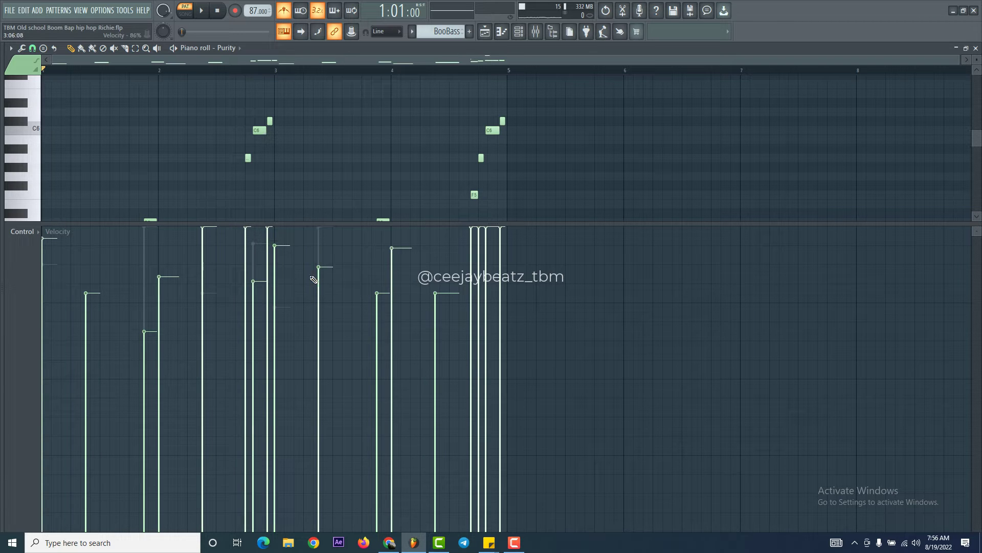
- Return to the playlist, extend the time selection from bar 5 to bar 9 and unmute Track 2
left_click(976, 48)
left_click(976, 48)
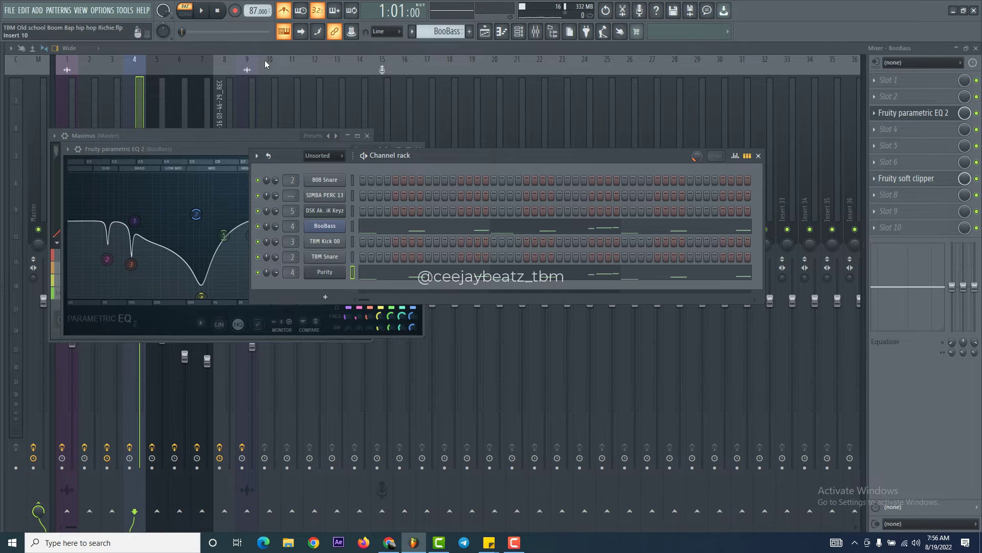
left_click(485, 32)
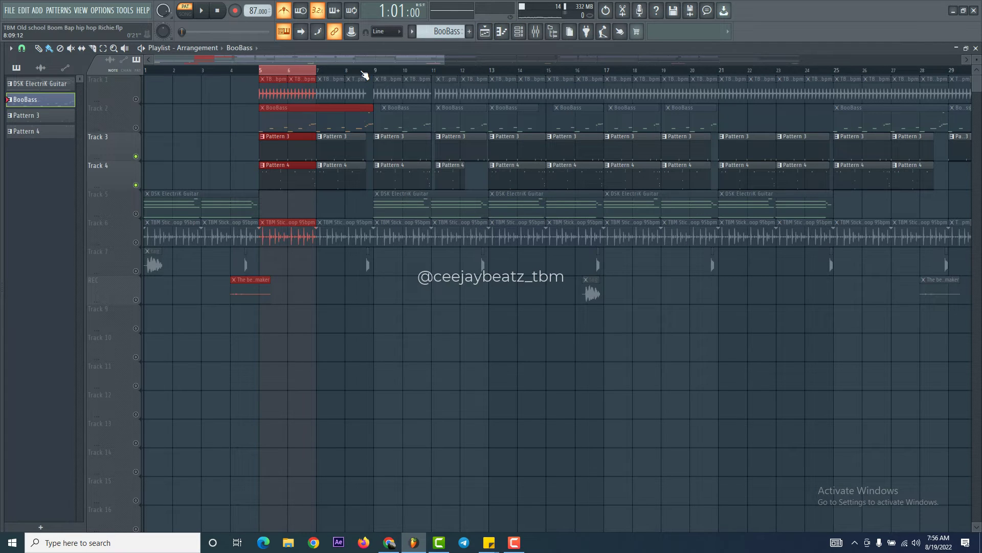
left_click_drag(364, 75, 373, 72)
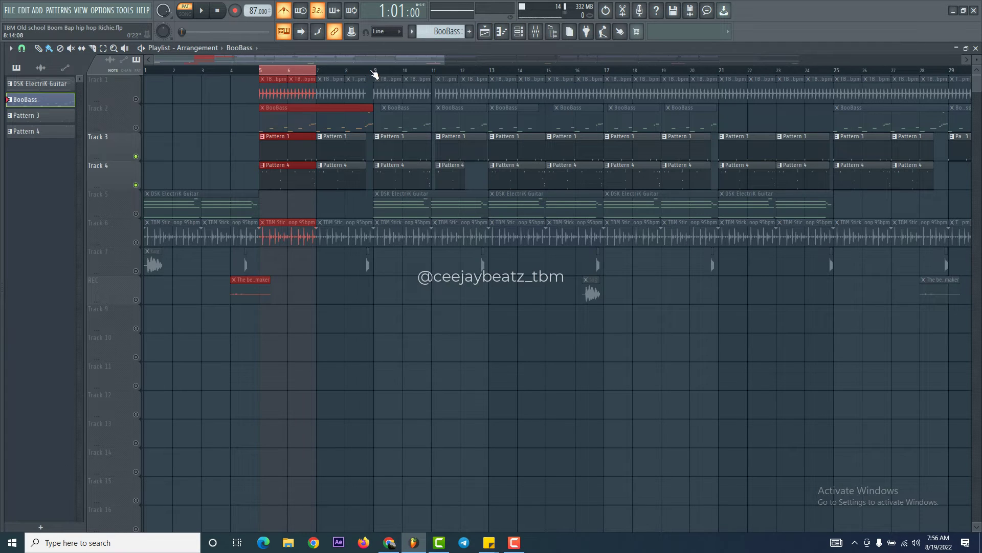
left_click(135, 128)
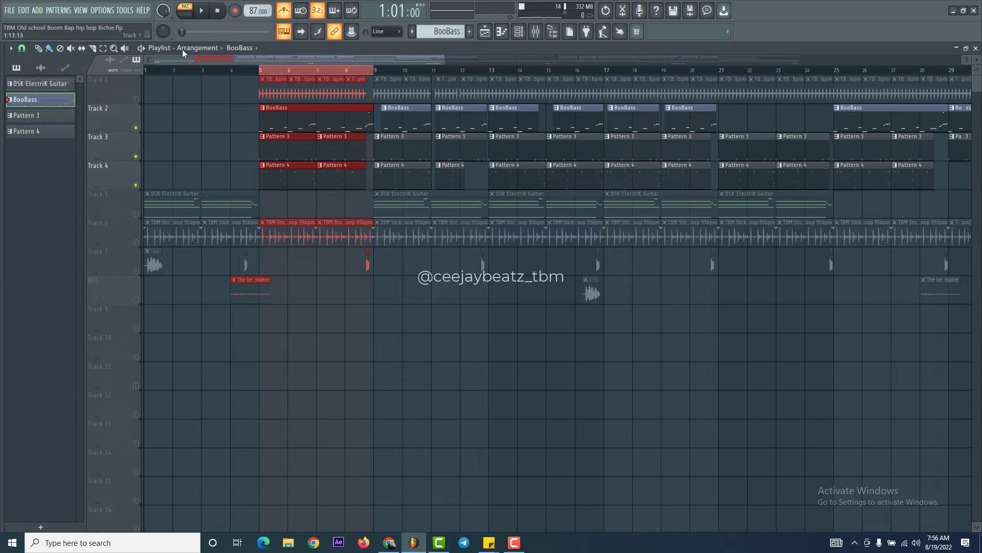
- Play the selected bars in song mode with the metronome off and stop playback
left_click(285, 11)
left_click(185, 14)
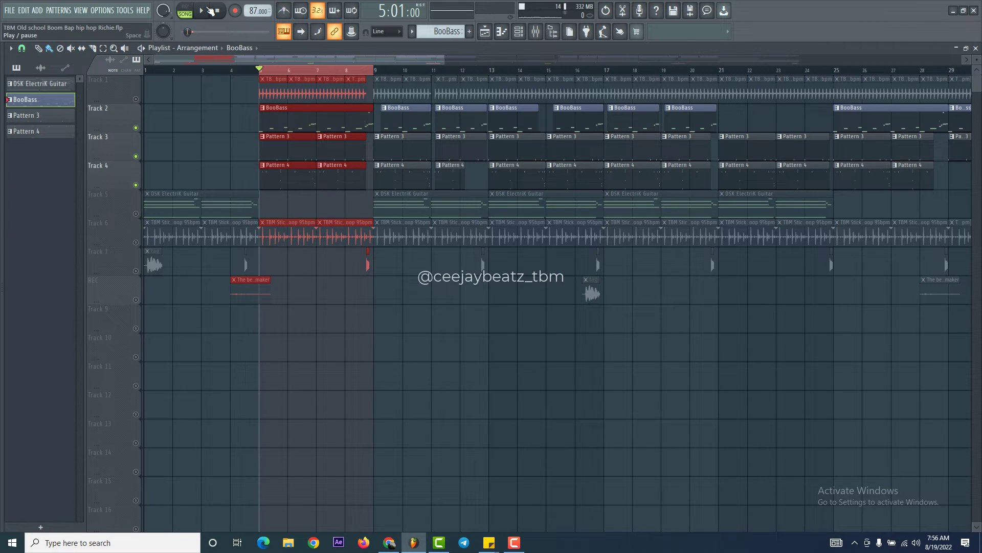
left_click(210, 11)
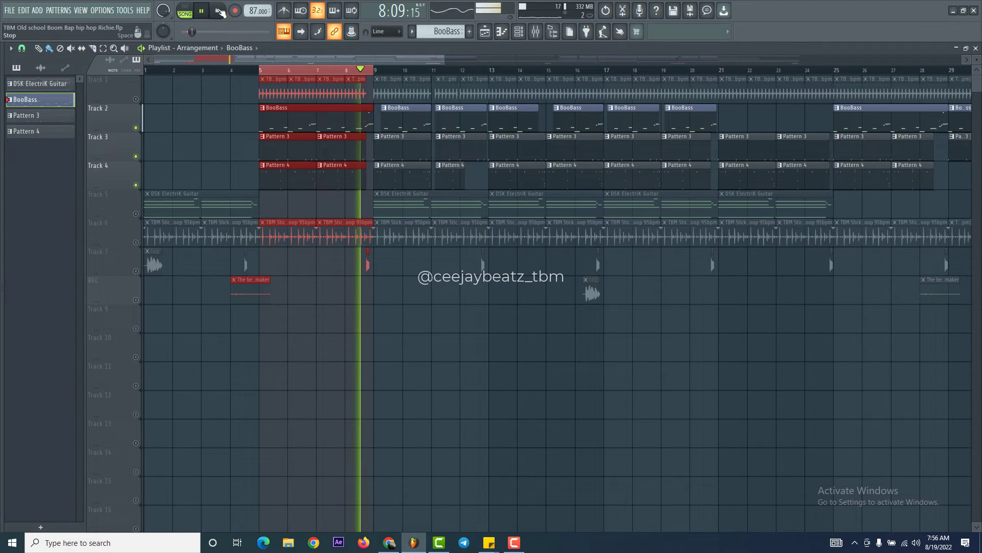
left_click(219, 10)
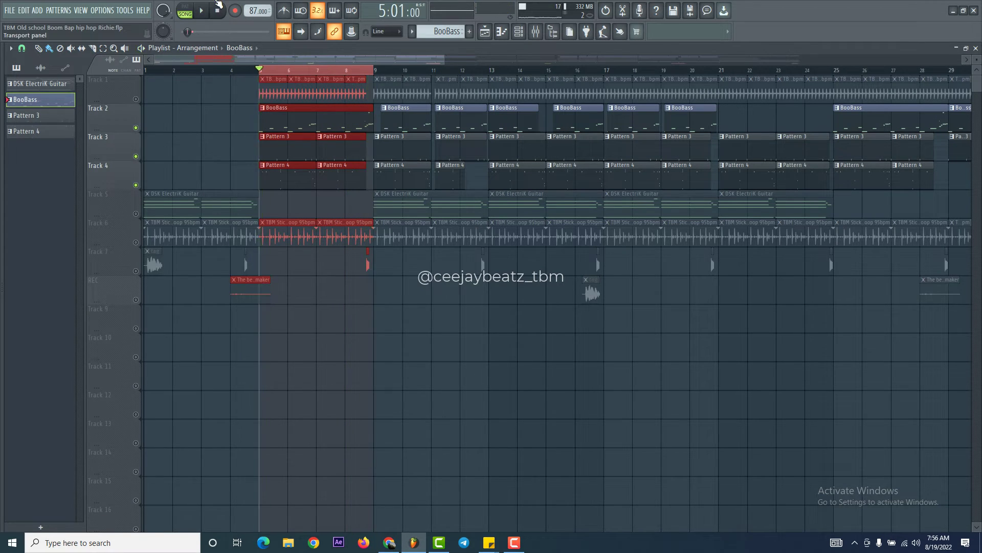
- Check the channel rack's group filter choices and pick the TBM Hi Hat loop 87bpm clip on Track 1
left_click(518, 32)
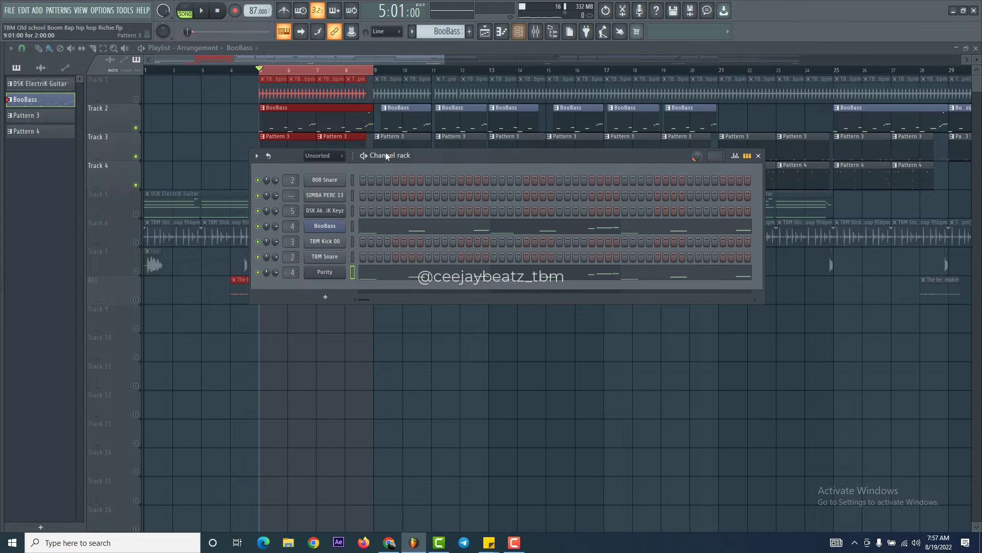
left_click(326, 156)
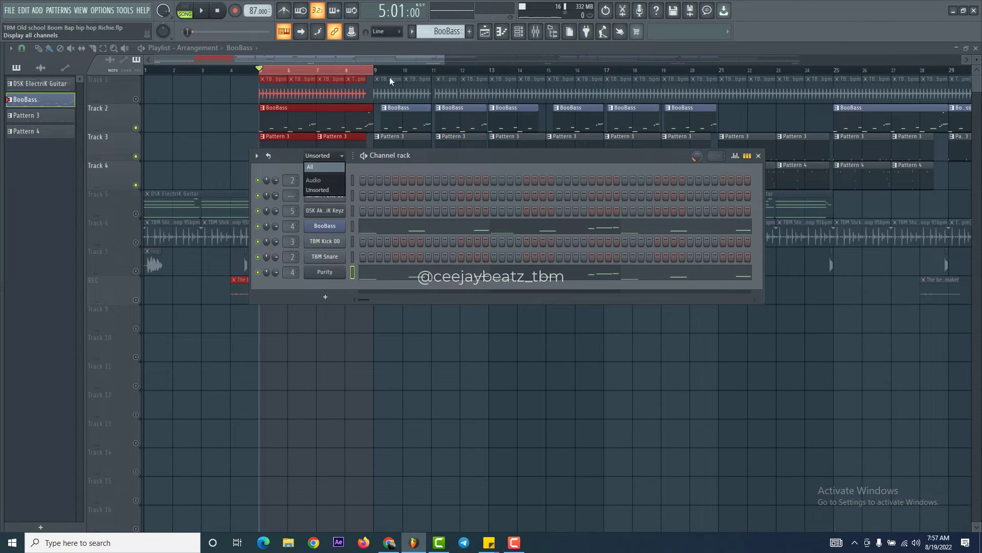
left_click(408, 60)
left_click(408, 59)
left_click(403, 92)
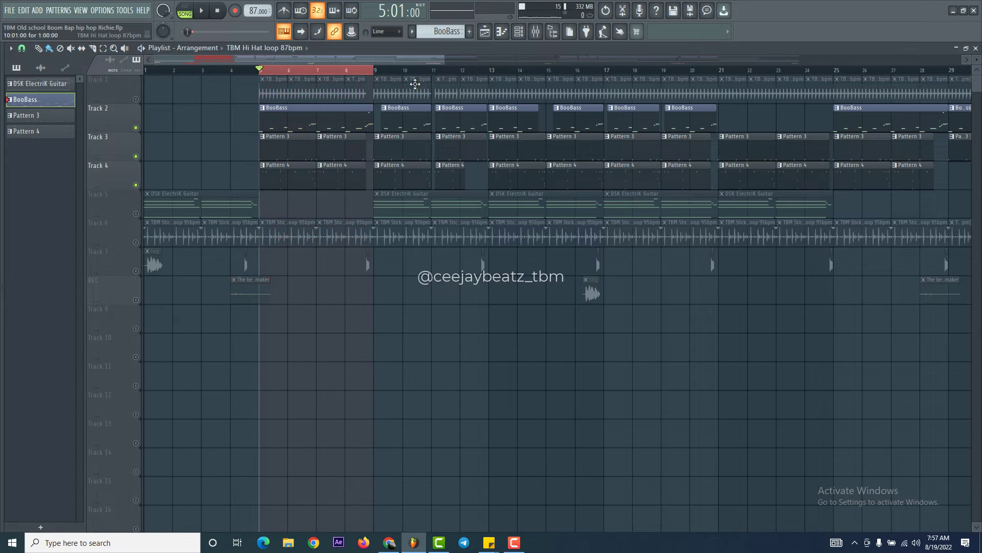
- Show the channel rack and inspect the TBM Hi Hat loop 87bpm channel's audio clip settings, leaving them as they are
left_click(518, 32)
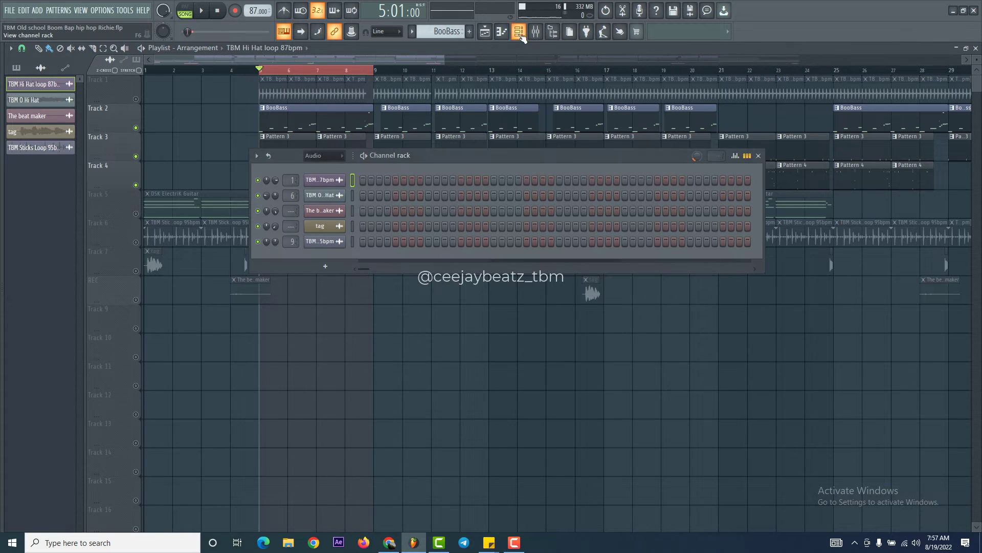
left_click(321, 180)
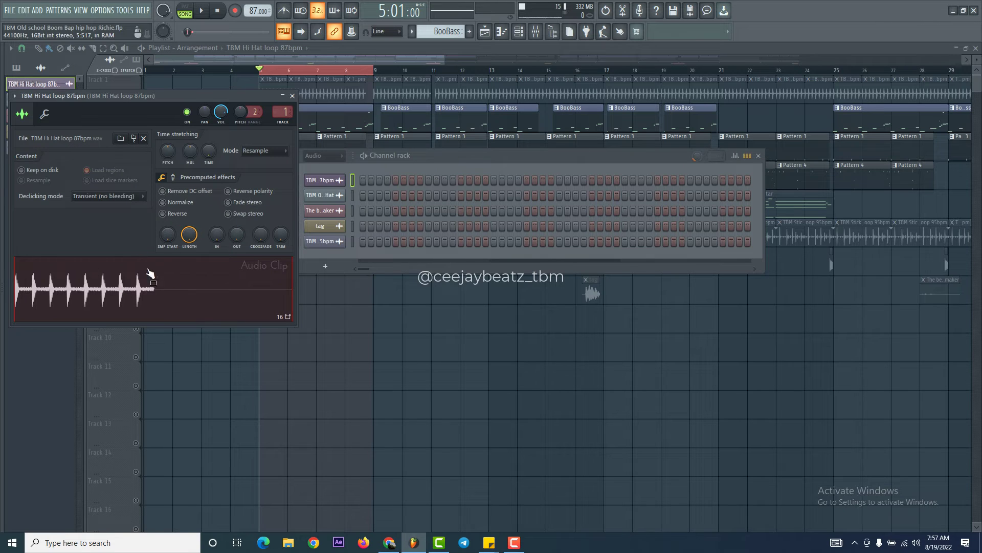
left_click(293, 95)
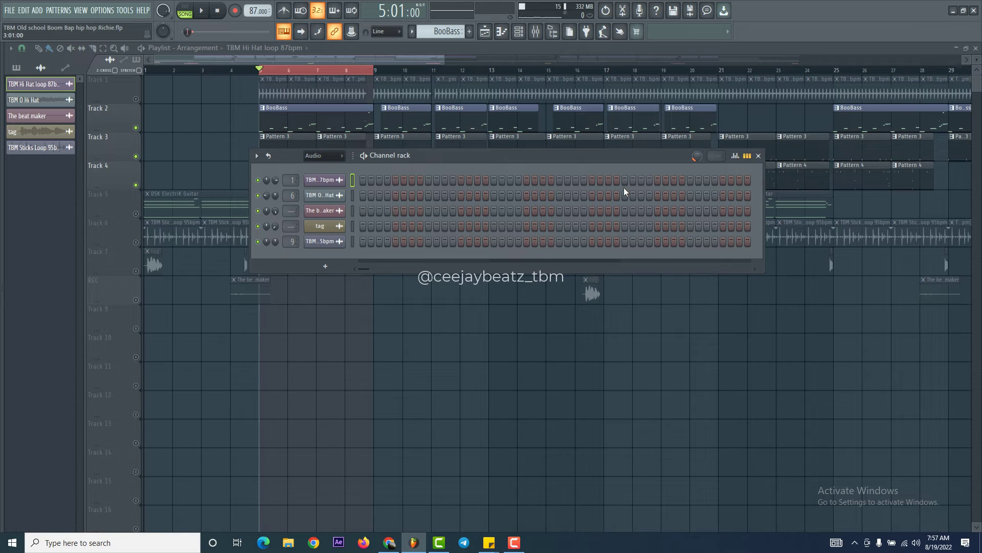
left_click_drag(519, 161, 701, 280)
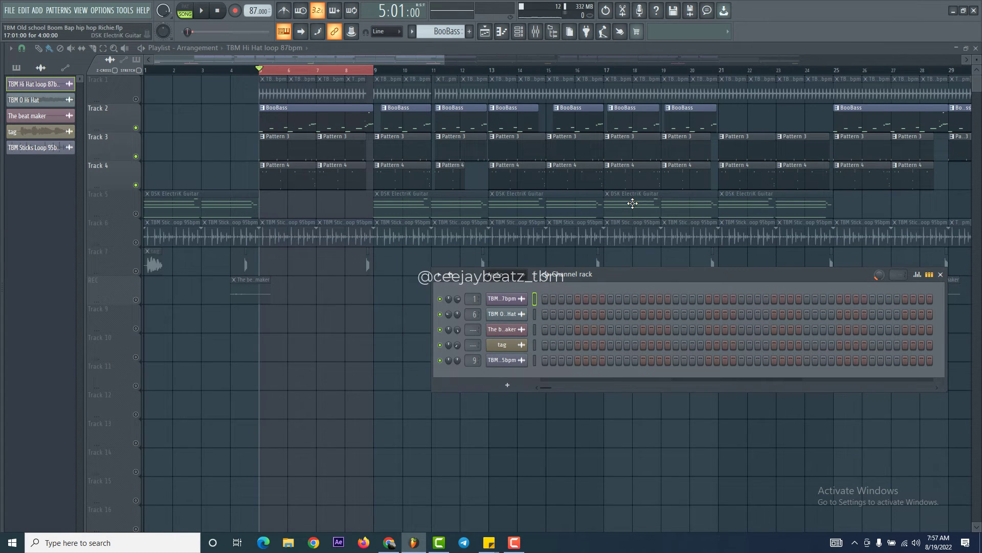
- Solo Track 1 to play only the hi-hat loop over the selected bars and stop playback
left_click(136, 100)
left_click(136, 100, "ctrl")
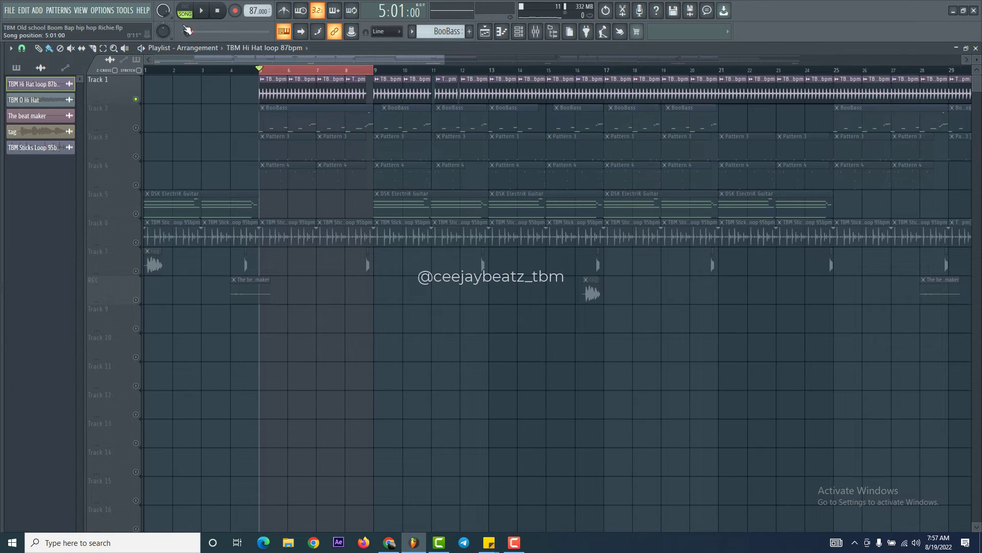
key("space")
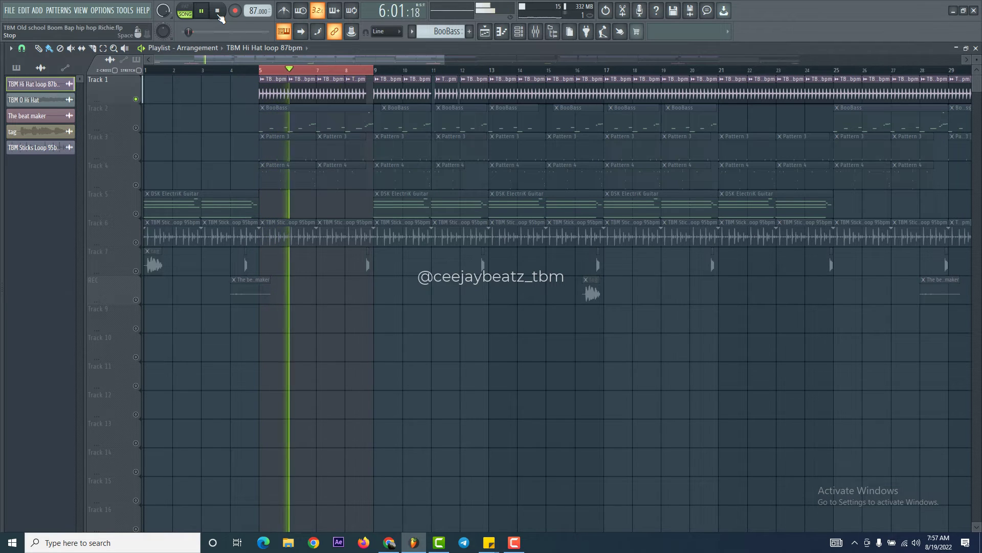
left_click(218, 12)
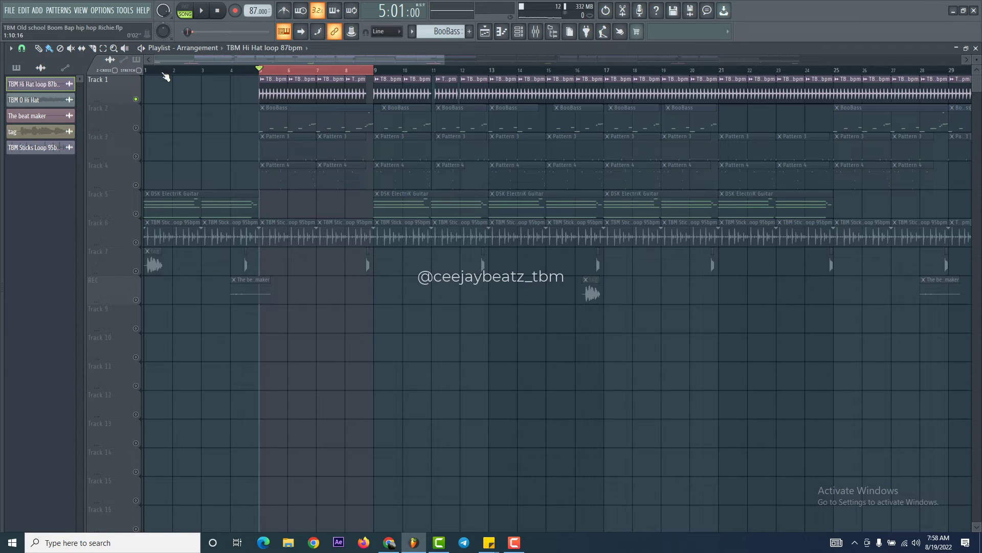
- Unmute Tracks 2, 3 and 4, play them with the hi-hat loop over the selected bars and stop playback
left_click(136, 128)
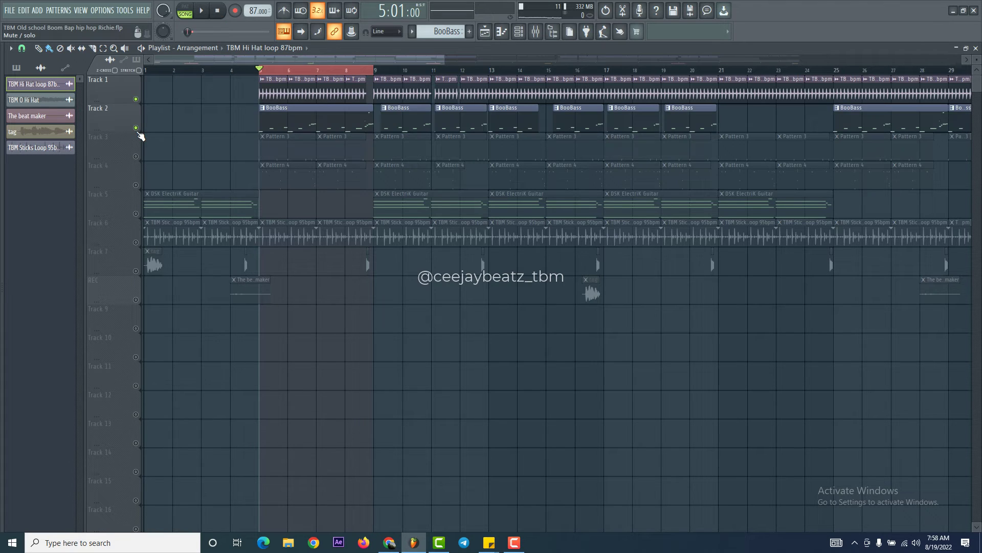
left_click(136, 157)
left_click(136, 186)
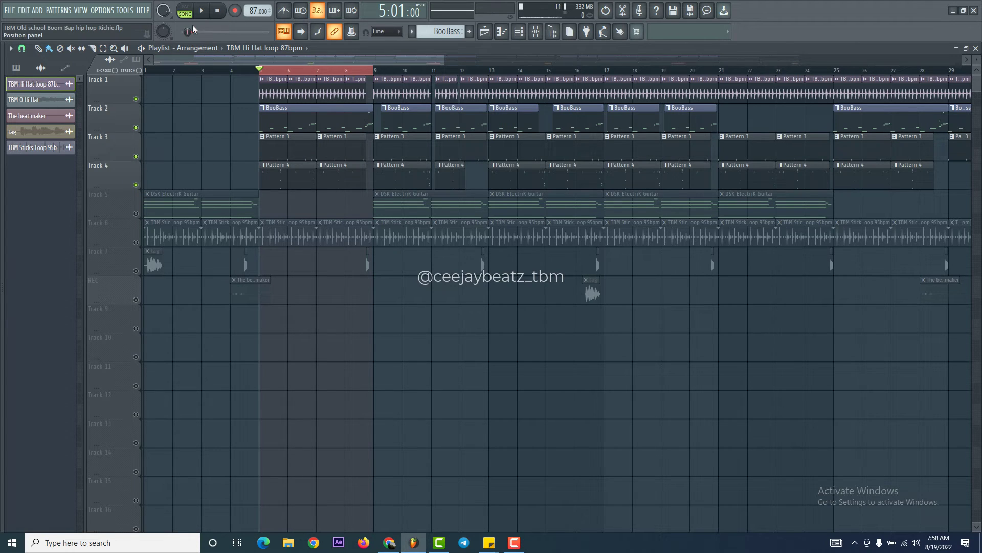
left_click(202, 11)
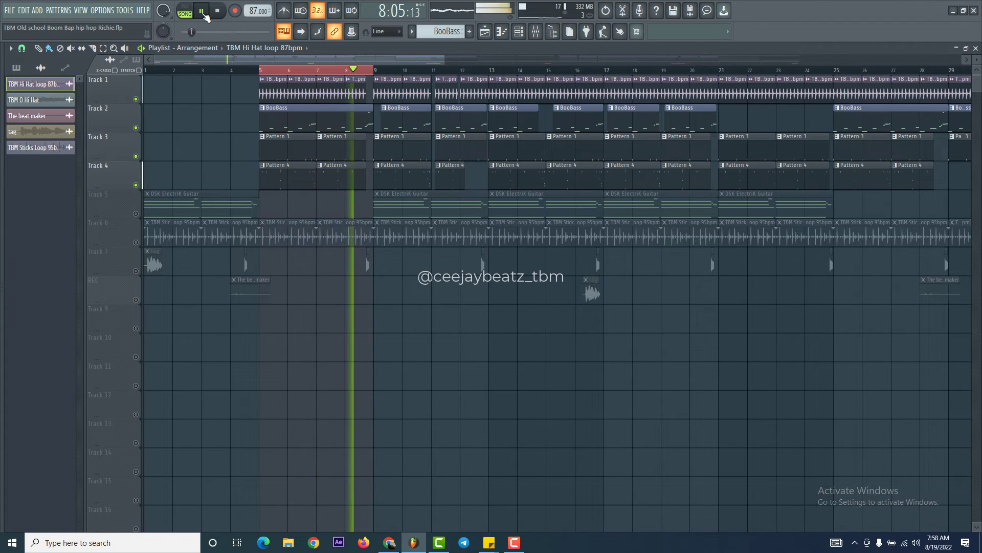
left_click(219, 12)
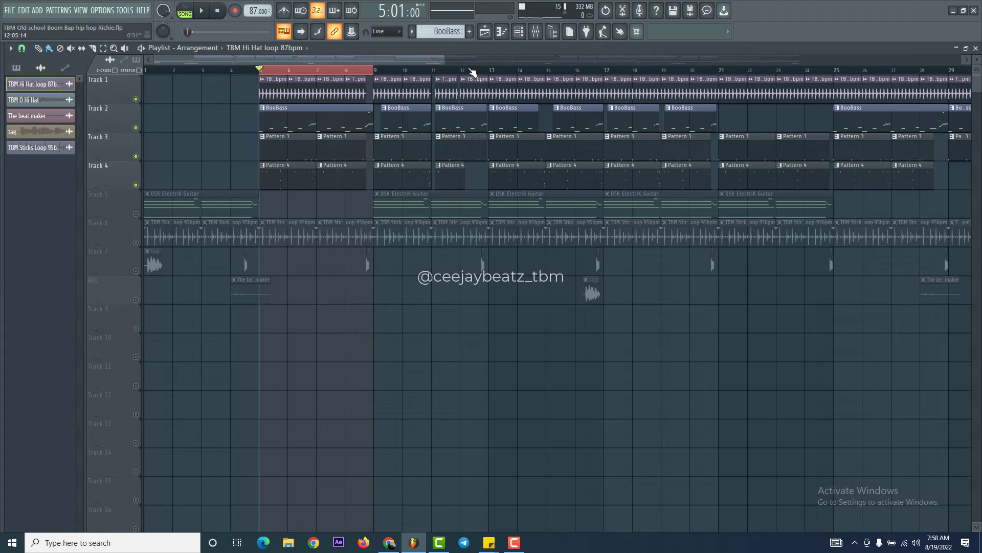
- Solo Track 6 to play only the TBM Sticks Loop 95bpm over the selected bars and stop playback
right_click(135, 242)
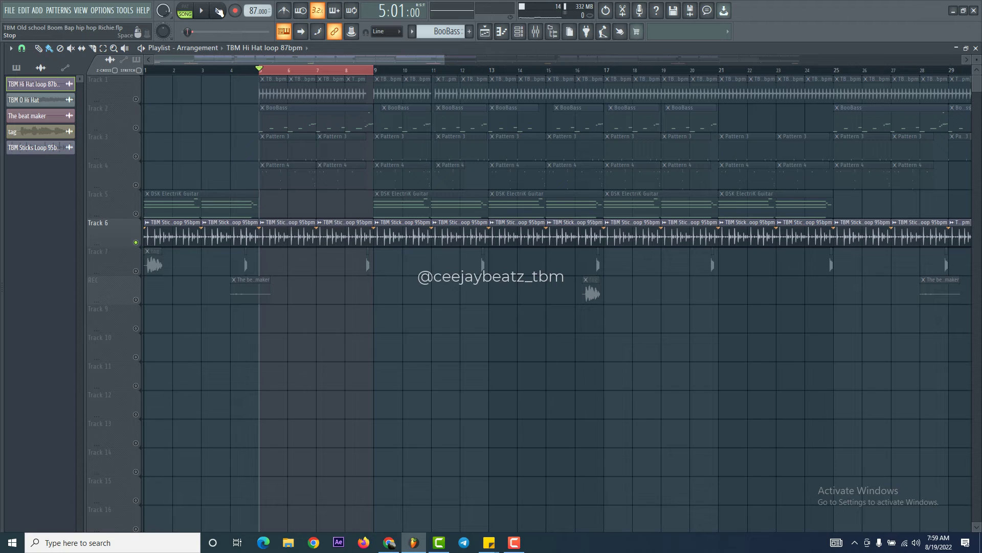
left_click(202, 11)
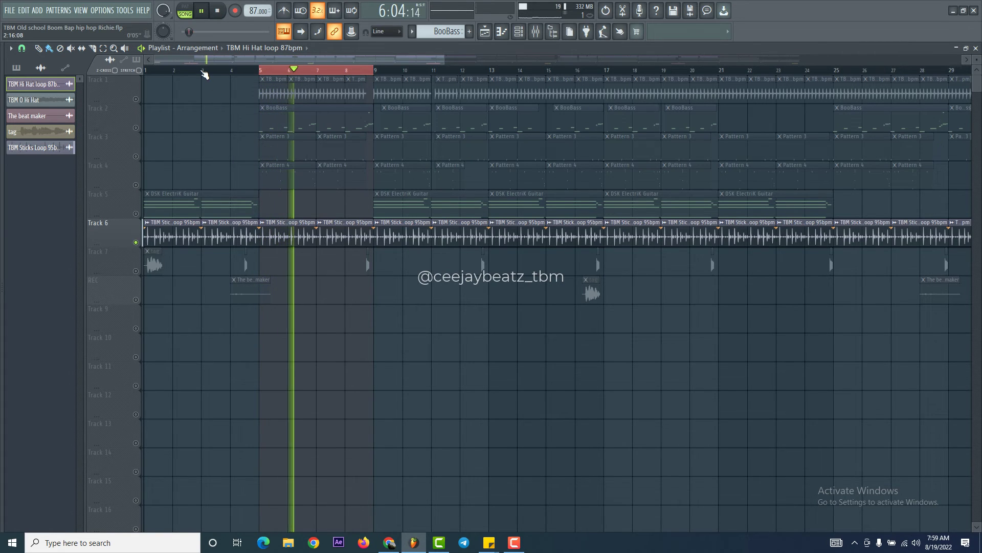
left_click(219, 14)
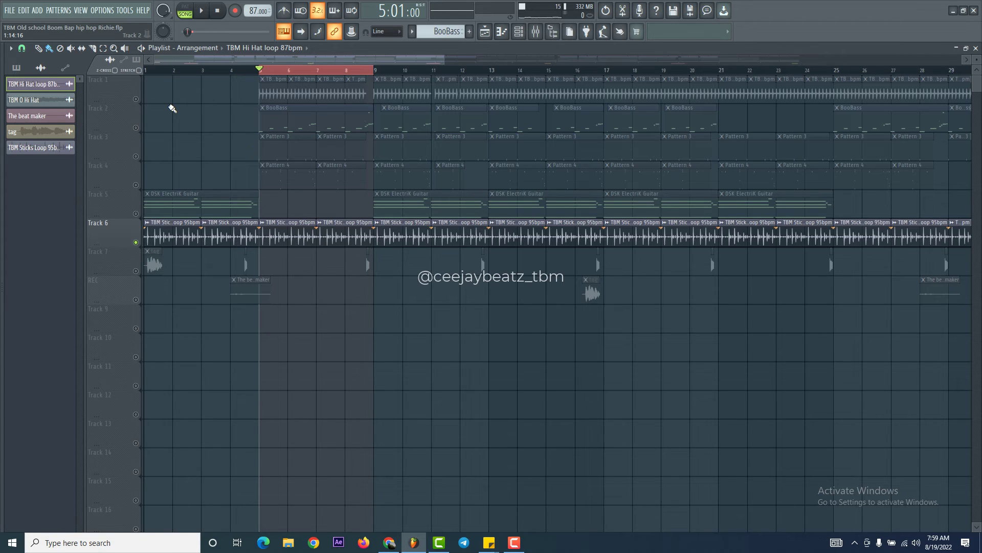
- Unmute all playlist tracks, play the full arrangement over the selected bars and stop playback
right_click(136, 215)
right_click(136, 215)
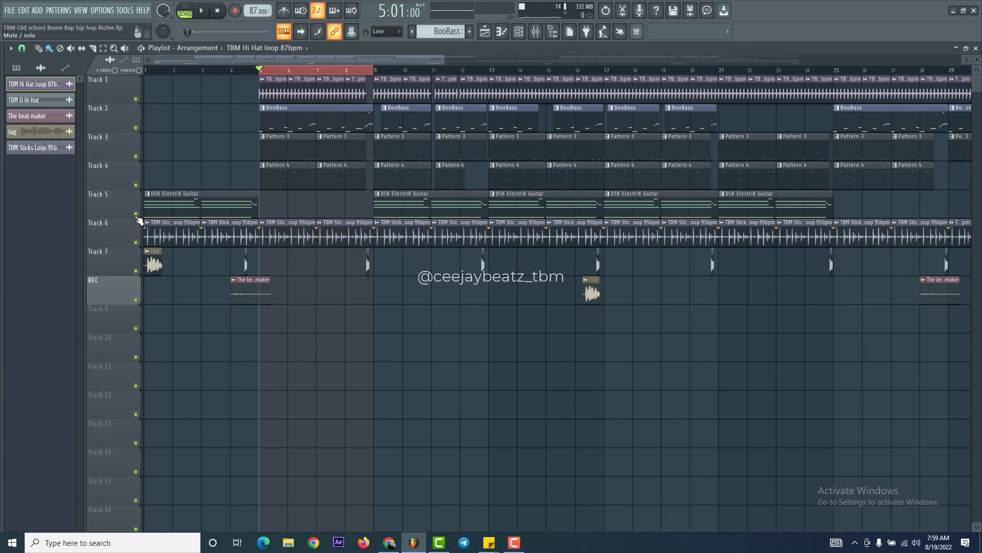
left_click(203, 11)
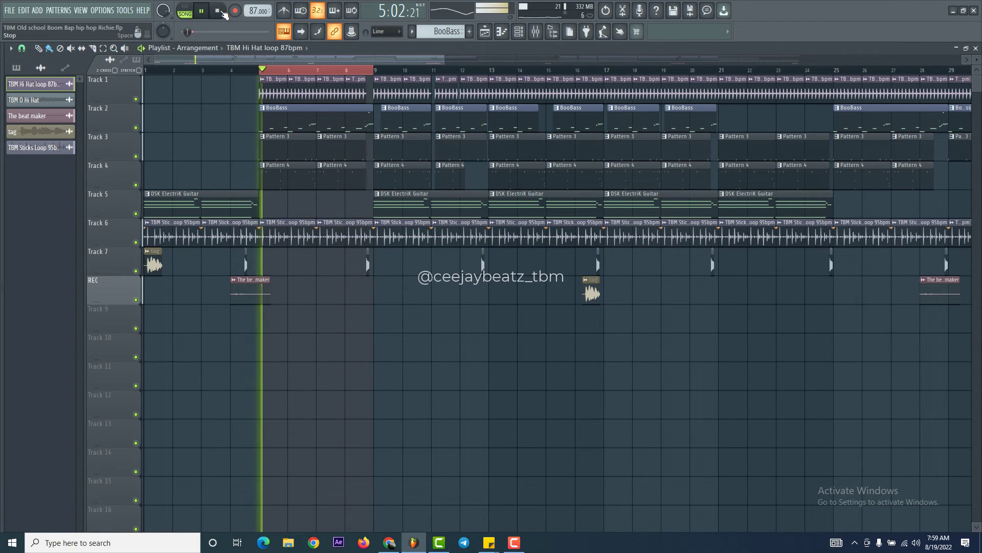
left_click(223, 12)
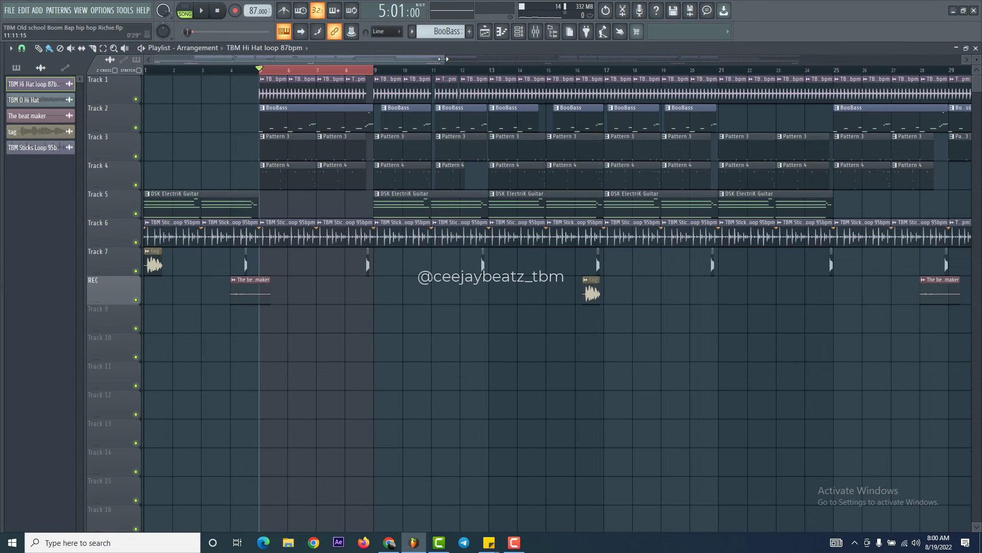
- Set the playlist time selection from bar 1 to bar 5 and pick the TBM Sticks Loop 95bpm clip on Track 6
left_click(228, 72)
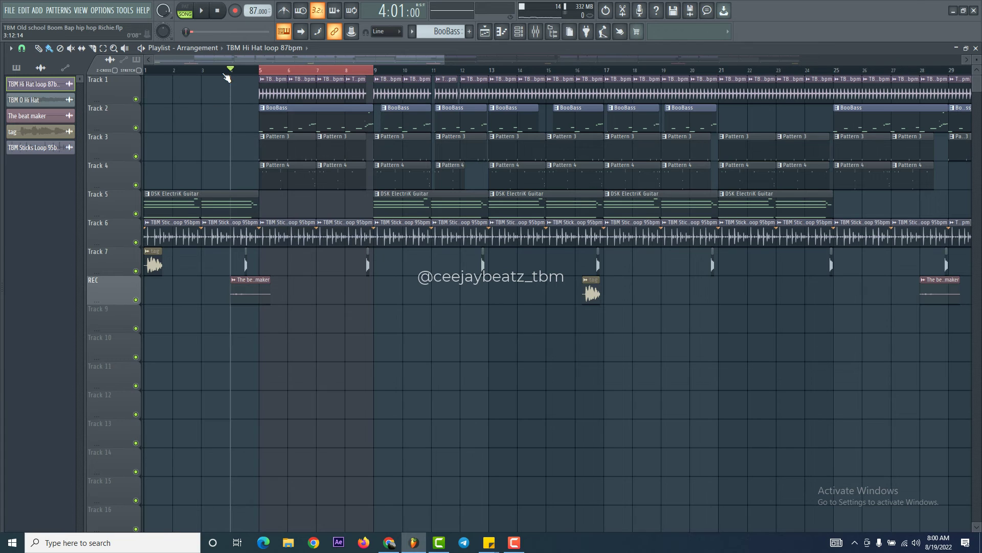
left_click_drag(228, 72, 146, 72)
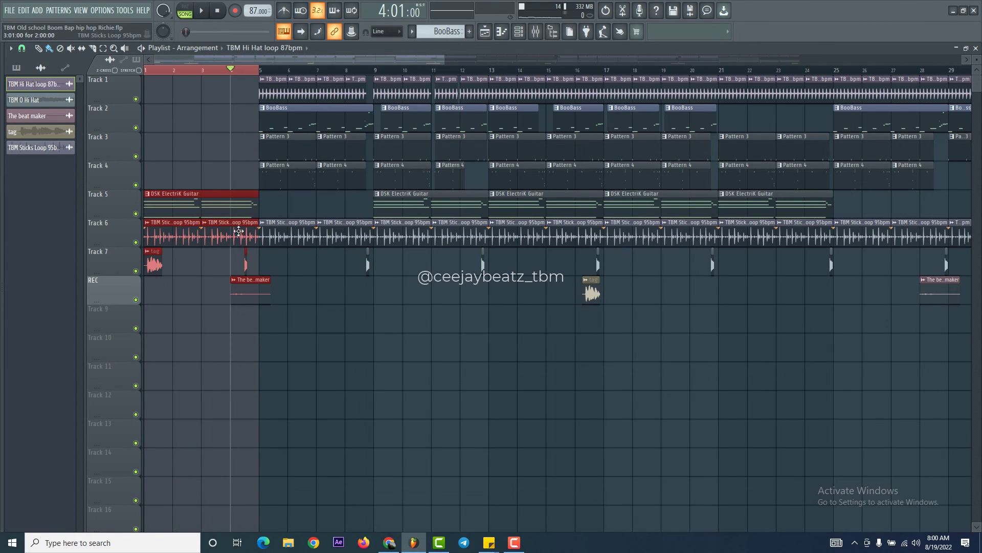
left_click(280, 226)
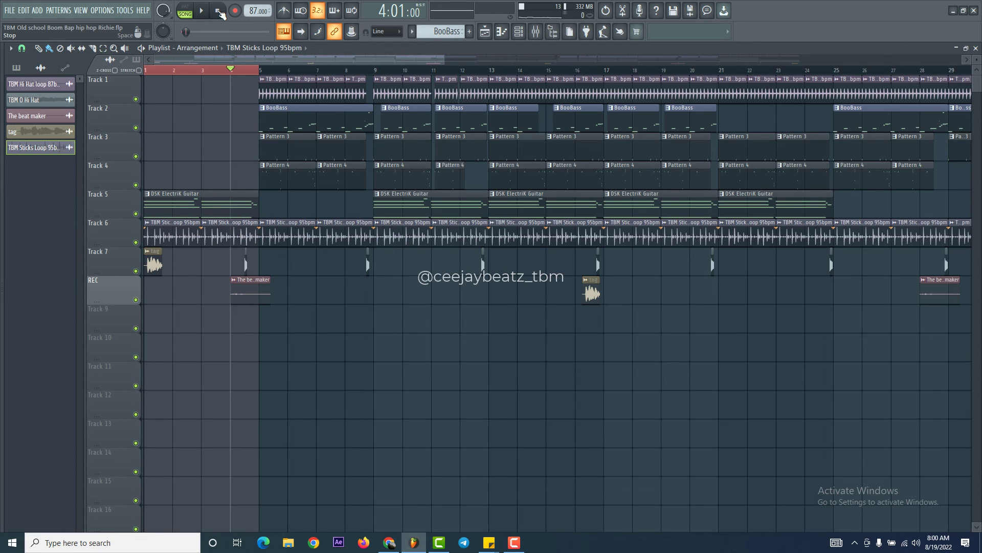
- Open the DSK ElectriK Guitar pattern from Track 5 in the piano roll and audition its two sustained chords with the playback tool
double_click(160, 210)
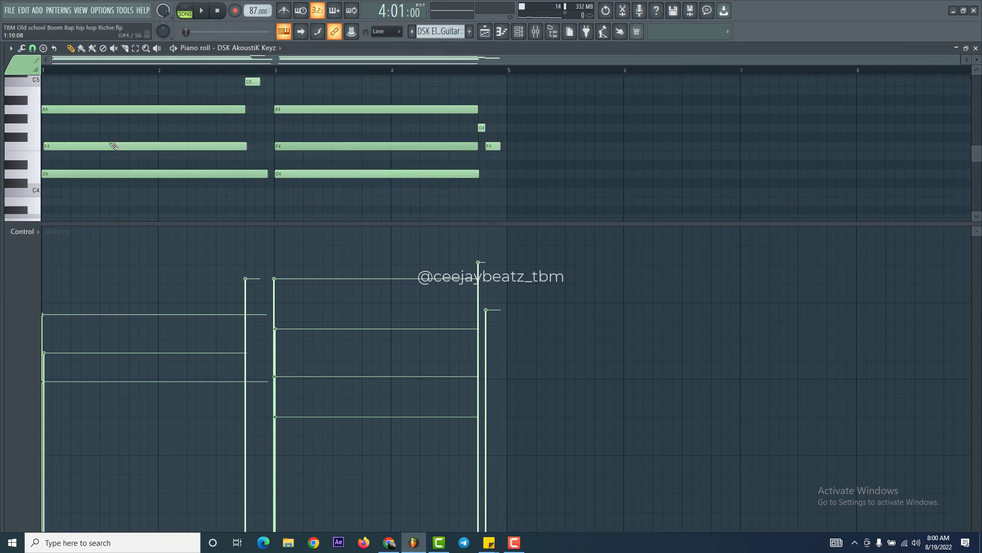
scroll(114, 145, "down", 1)
left_click(157, 47)
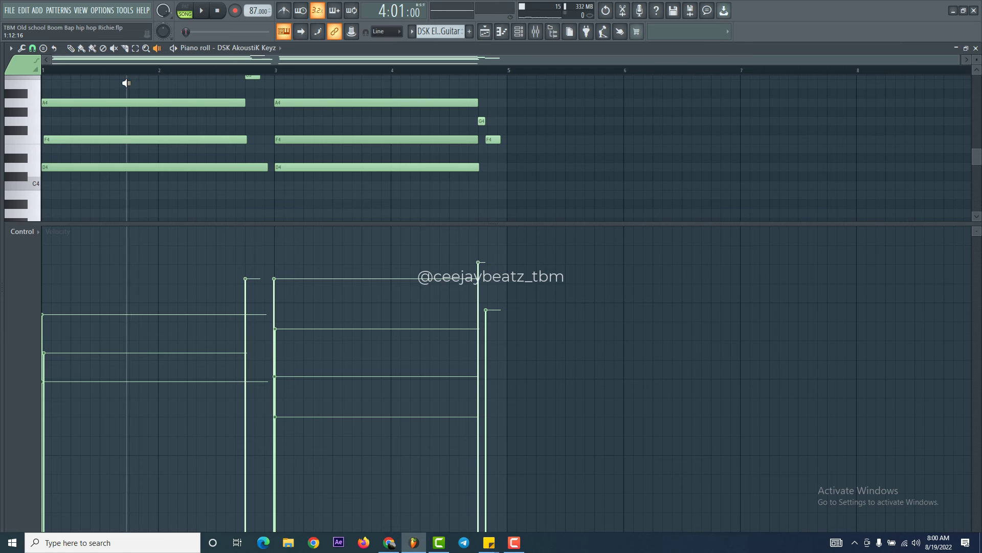
left_click(127, 83)
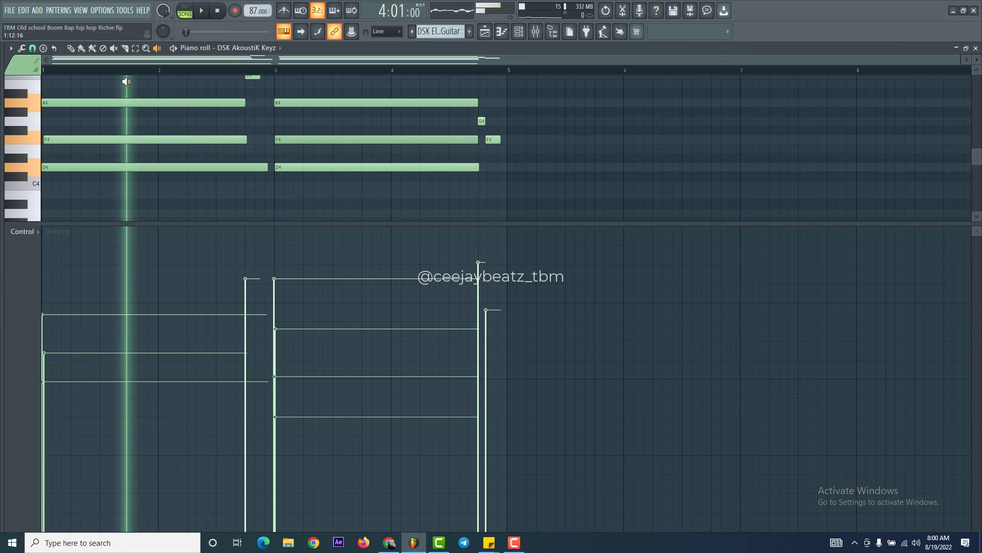
left_click(382, 91)
left_click(175, 80)
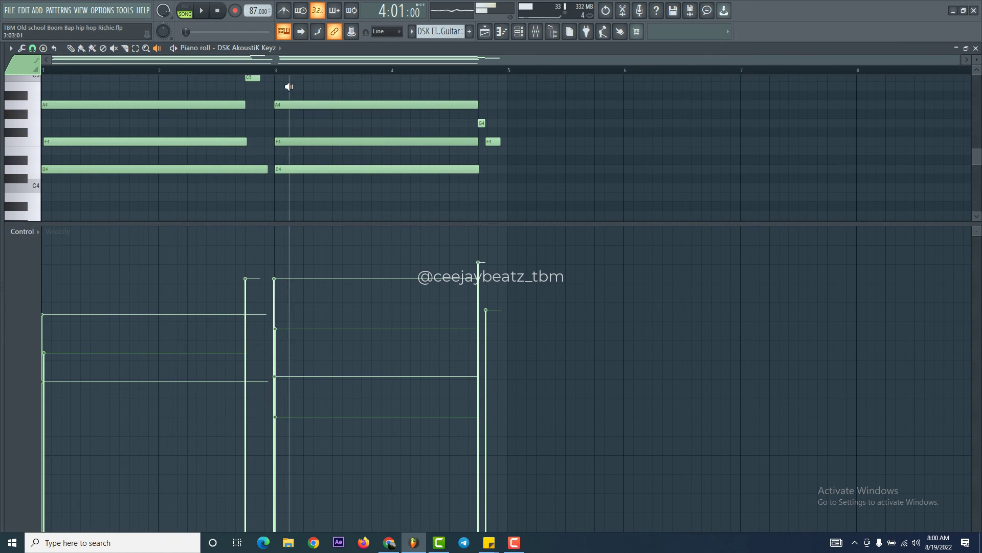
left_click(289, 87)
- Audition the short C5 note, the closing G4 and F4 notes and the chords of the guitar pattern
scroll(248, 131, "up", 8)
left_click(248, 131)
scroll(434, 116, "down", 1)
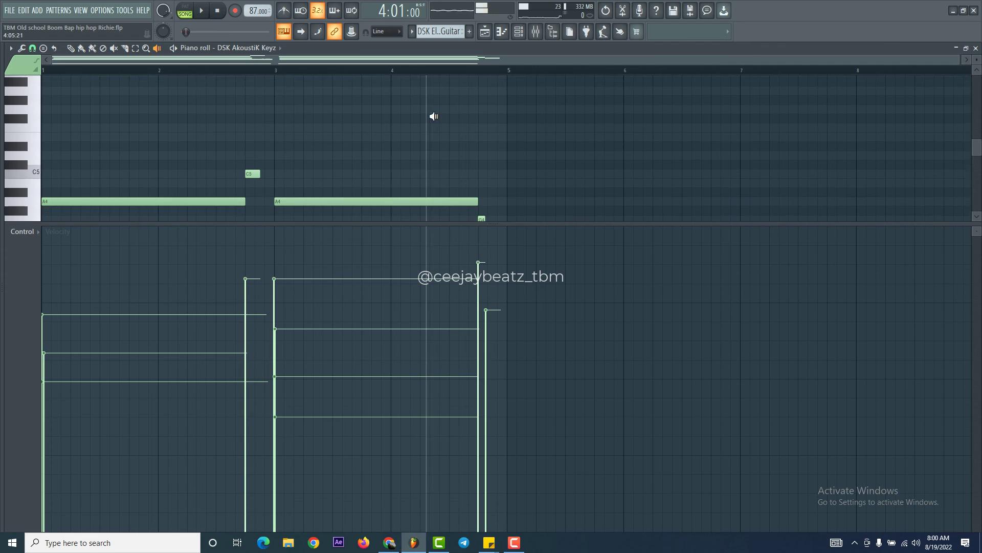
scroll(433, 116, "down", 2)
left_click(489, 97)
left_click(477, 99)
left_click(407, 103)
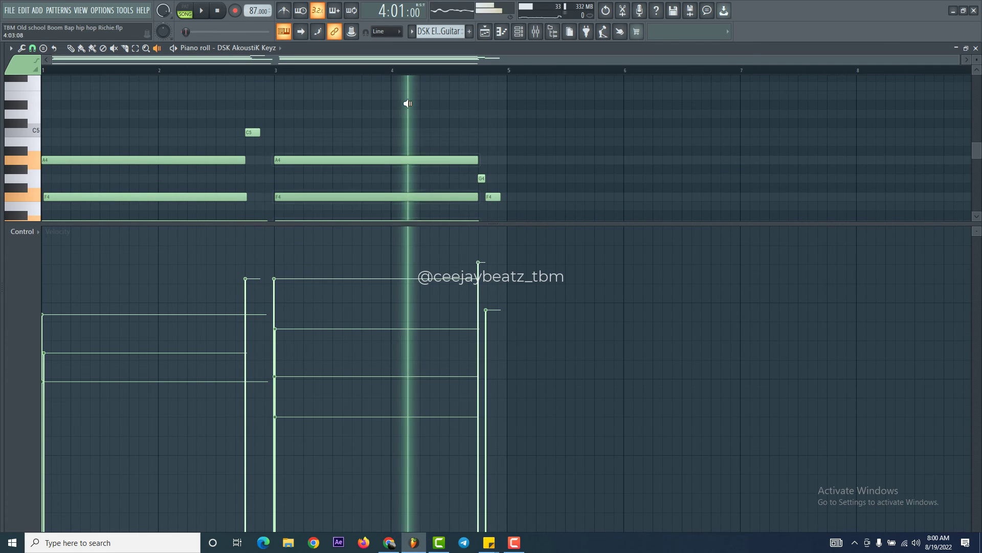
left_click(203, 97)
left_click(187, 95)
left_click(911, 82)
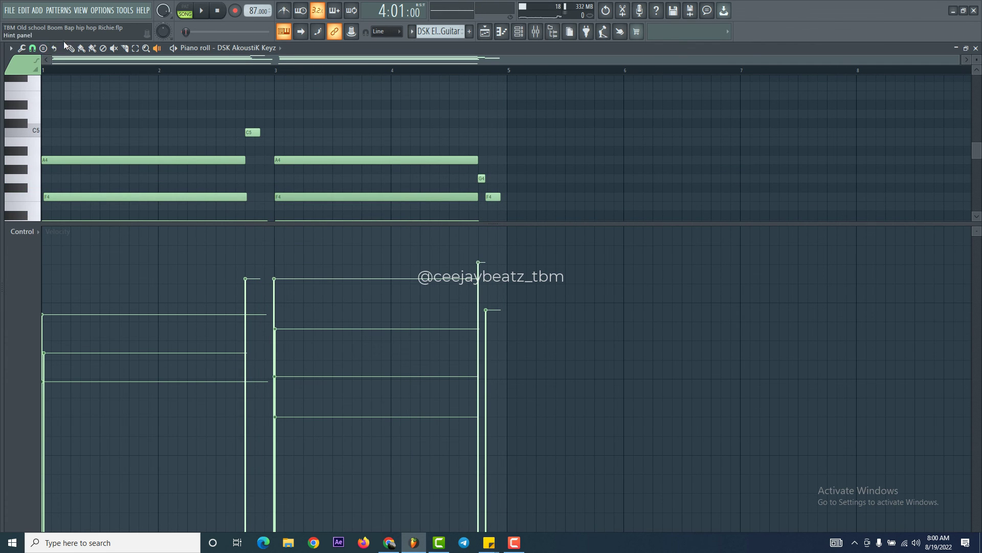
- Return to the playlist, set the time selection from bar 1 to bar 13, play it from the start and stop playback
left_click(485, 31)
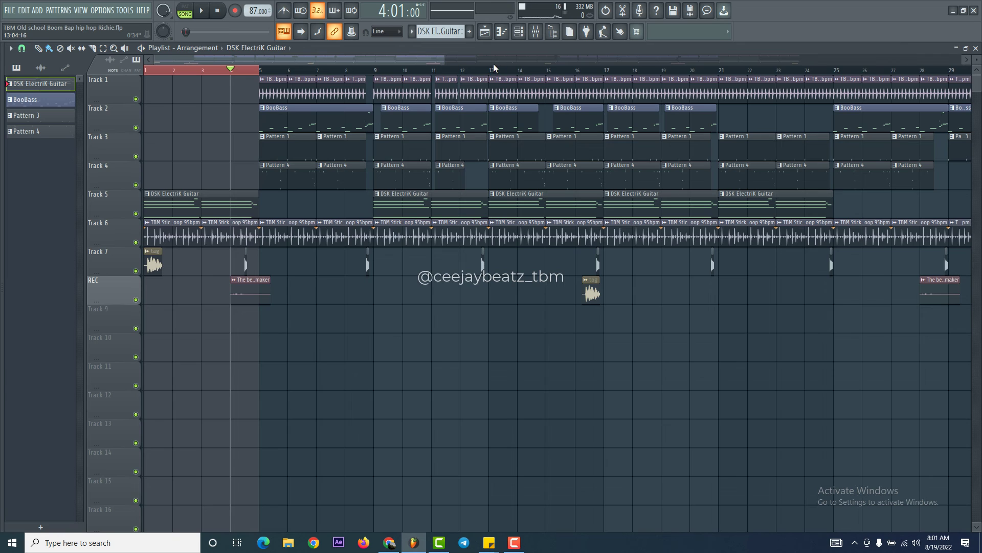
left_click_drag(494, 68, 145, 68)
left_click(215, 11)
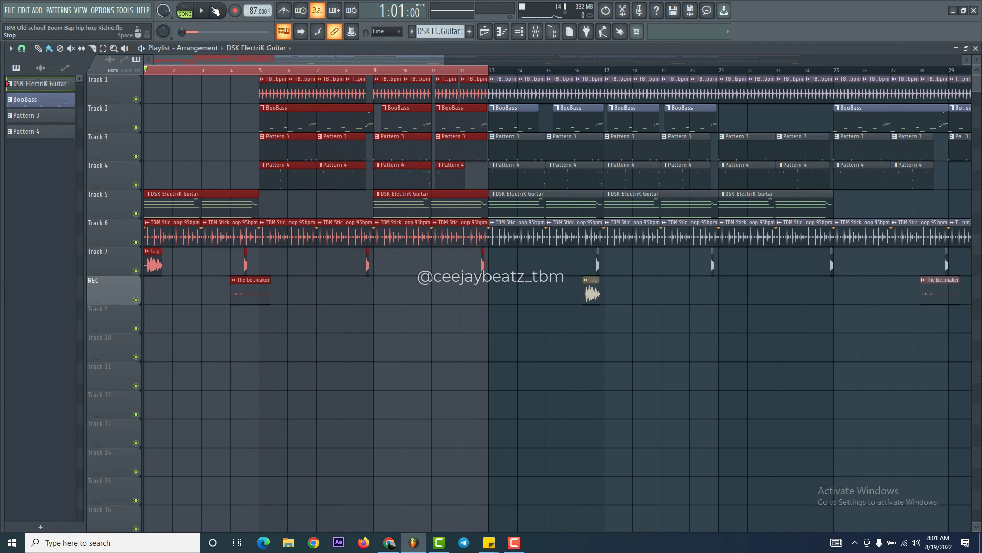
left_click(203, 10)
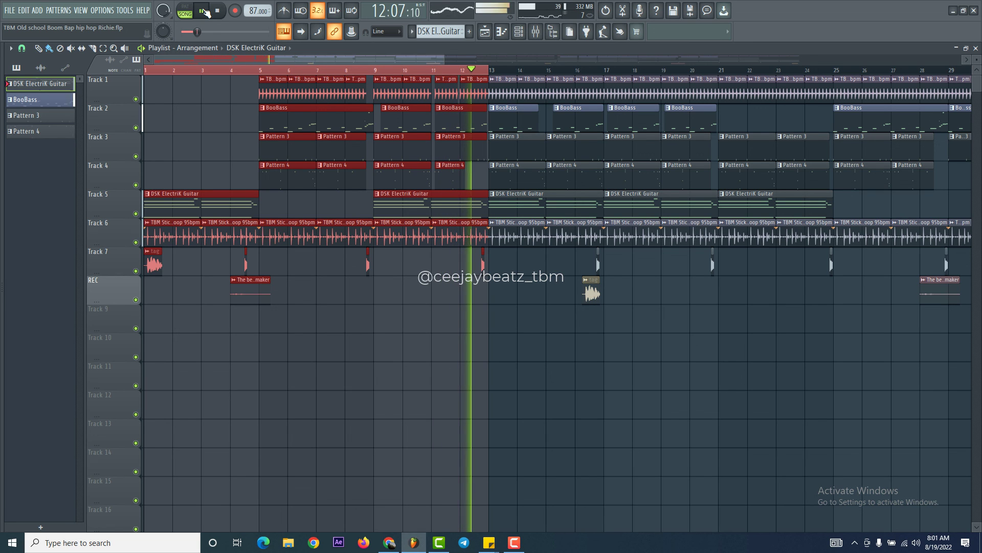
left_click(217, 11)
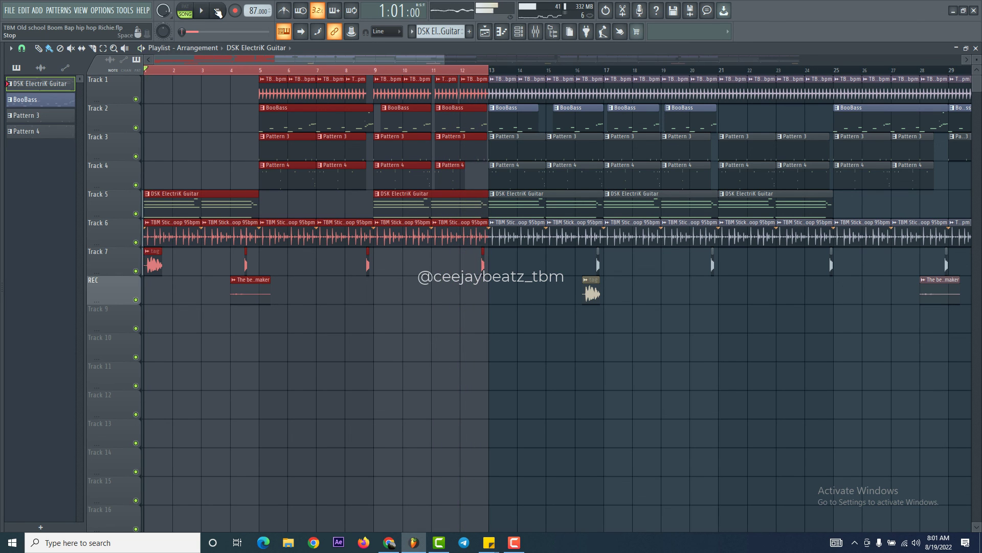